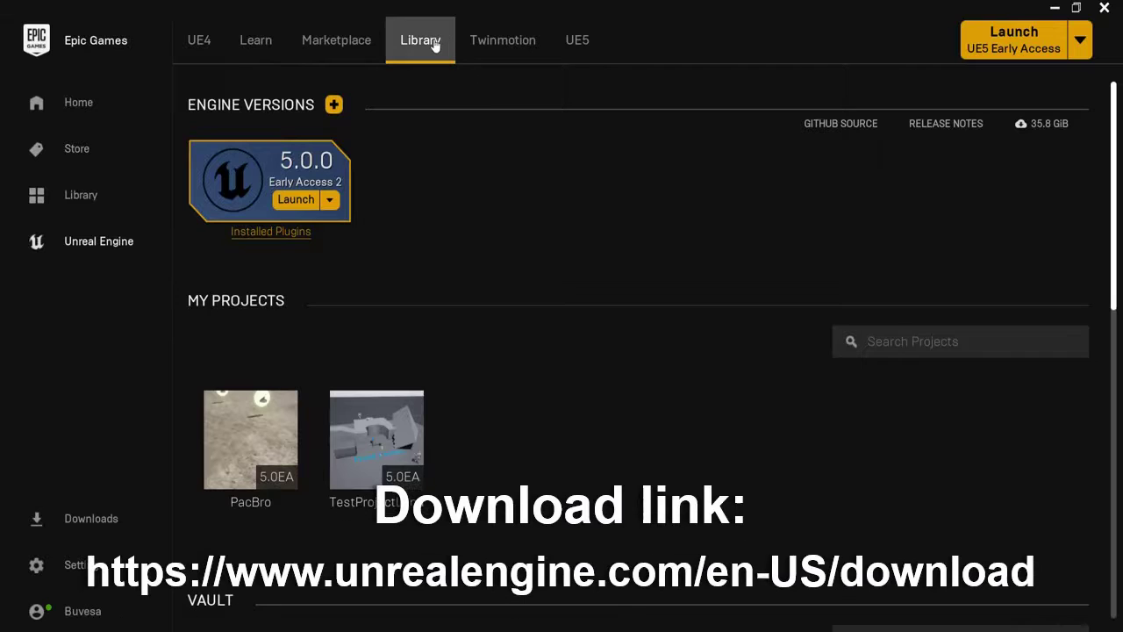
Step: Discard the newly added 4.27.0 engine version slot and launch UE5 Early Access
left_click(334, 104)
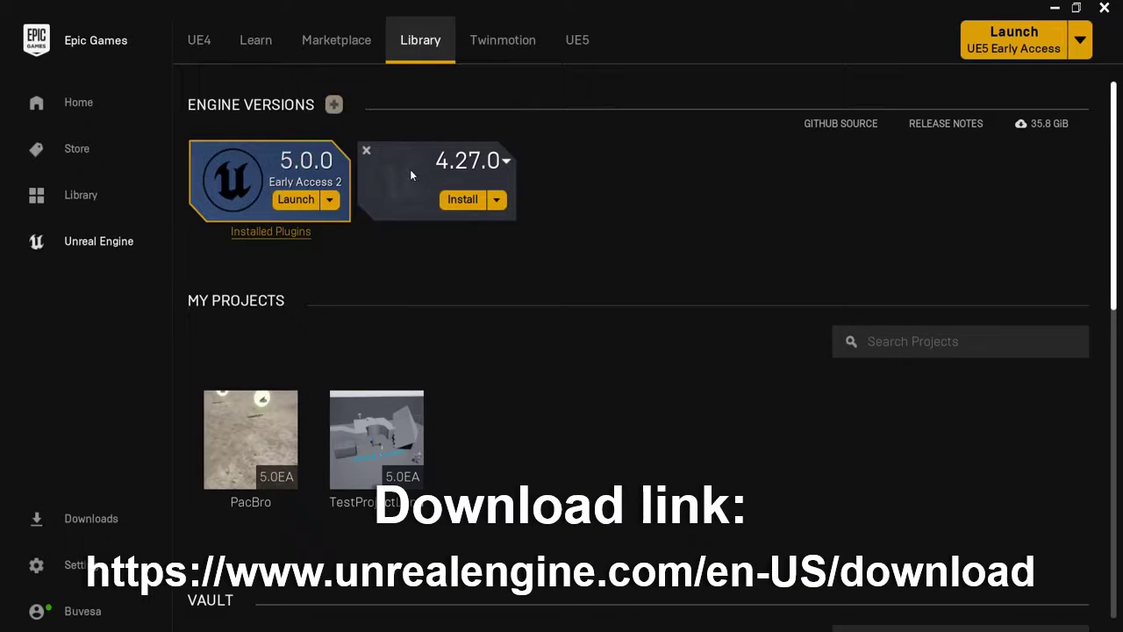
left_click(367, 154)
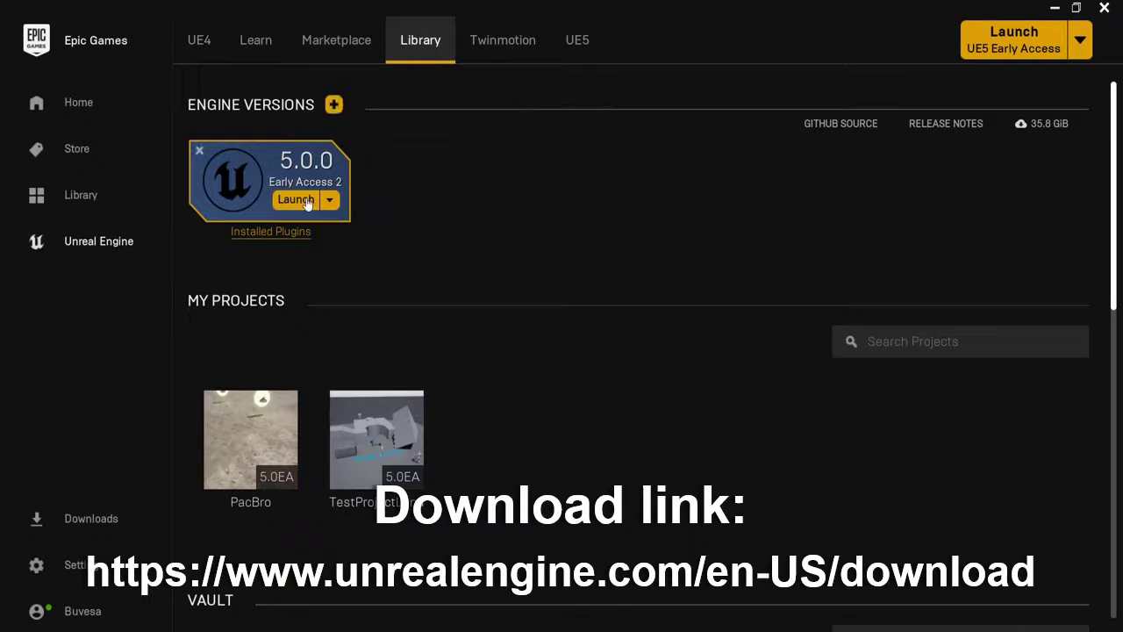
left_click(1002, 41)
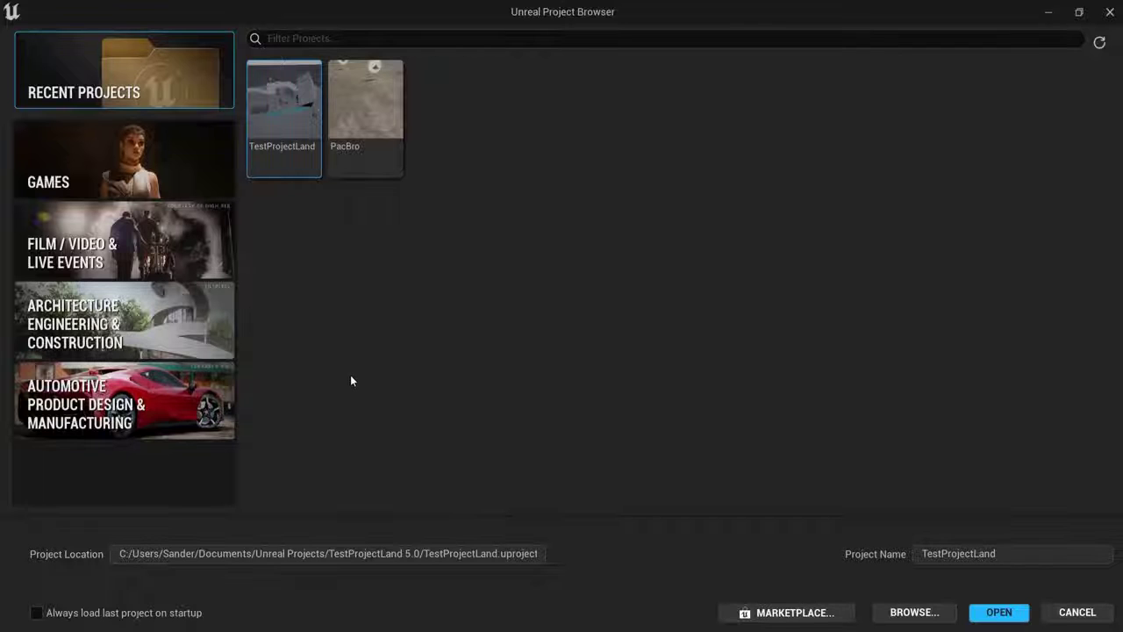
Step: Browse the Games, Film / Video & Live Events and Architecture template categories, and preview the Third Person games template
left_click(116, 172)
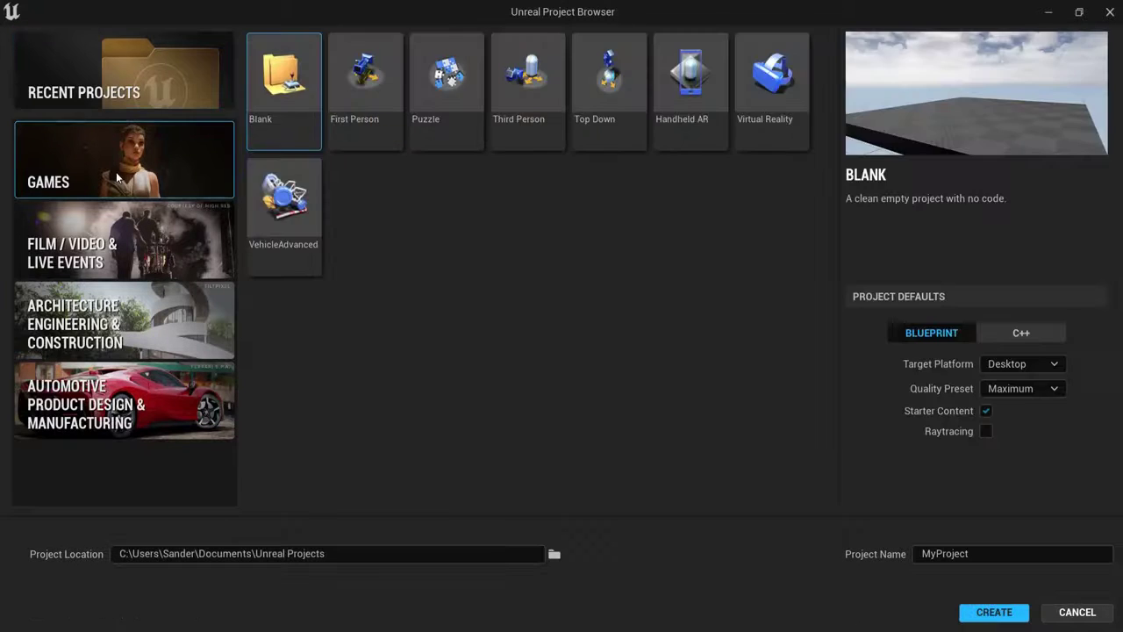
left_click(114, 241)
left_click(113, 318)
left_click(48, 177)
left_click(544, 74)
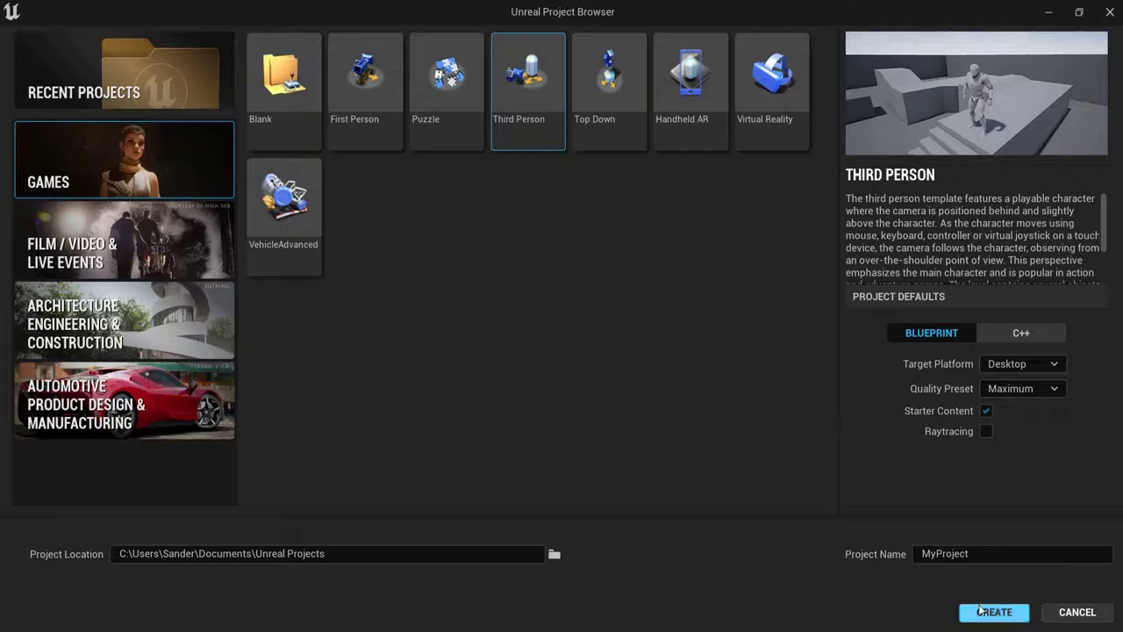
Step: Open the existing TestProjectLand project from the recent projects
left_click(81, 92)
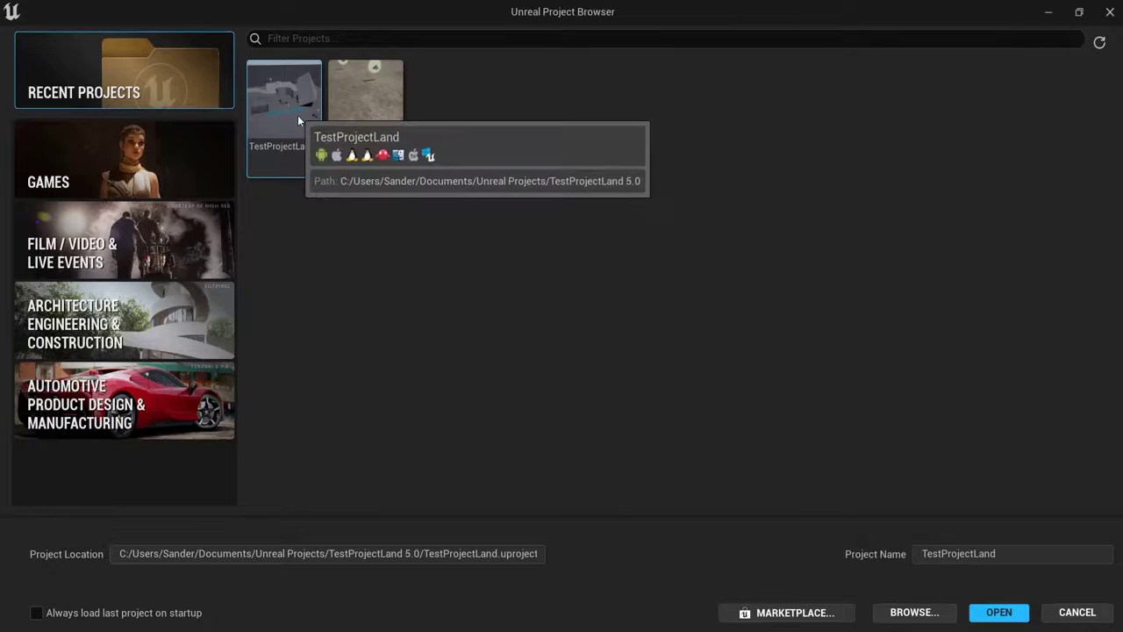
left_click(999, 612)
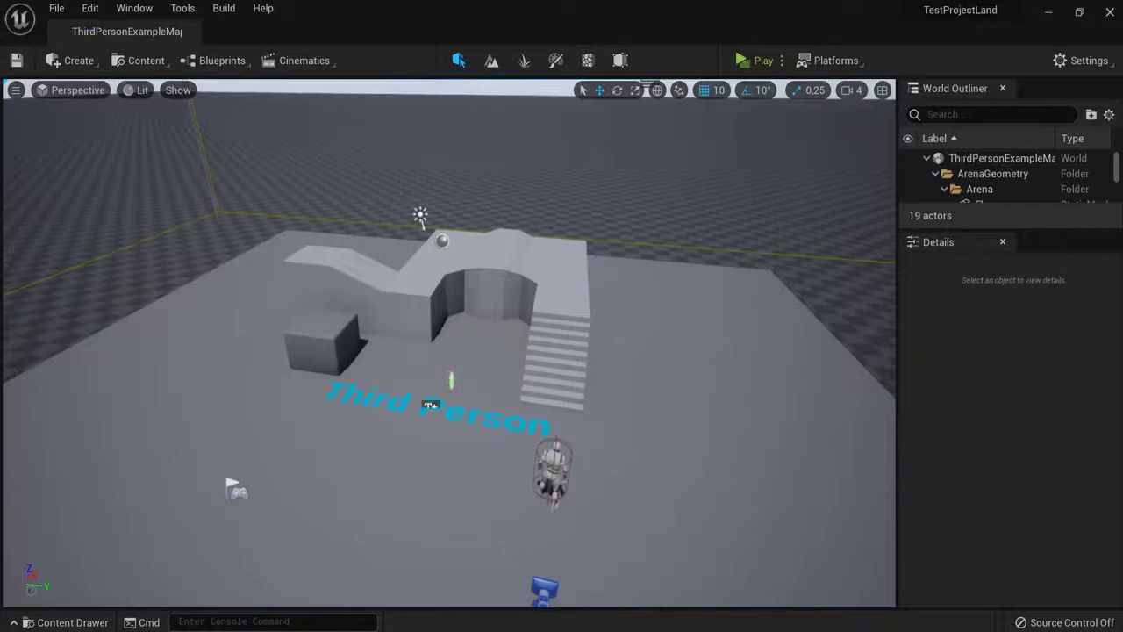
Step: Fly the camera around the level, and focus on the linear staircase to examine it from several angles and distances
mouse_move(697, 434)
right_mouse_down()
mouse_move(722, 430)
mouse_move(704, 428)
right_mouse_up()
key("a")
key("s")
key("d")
left_click(481, 318)
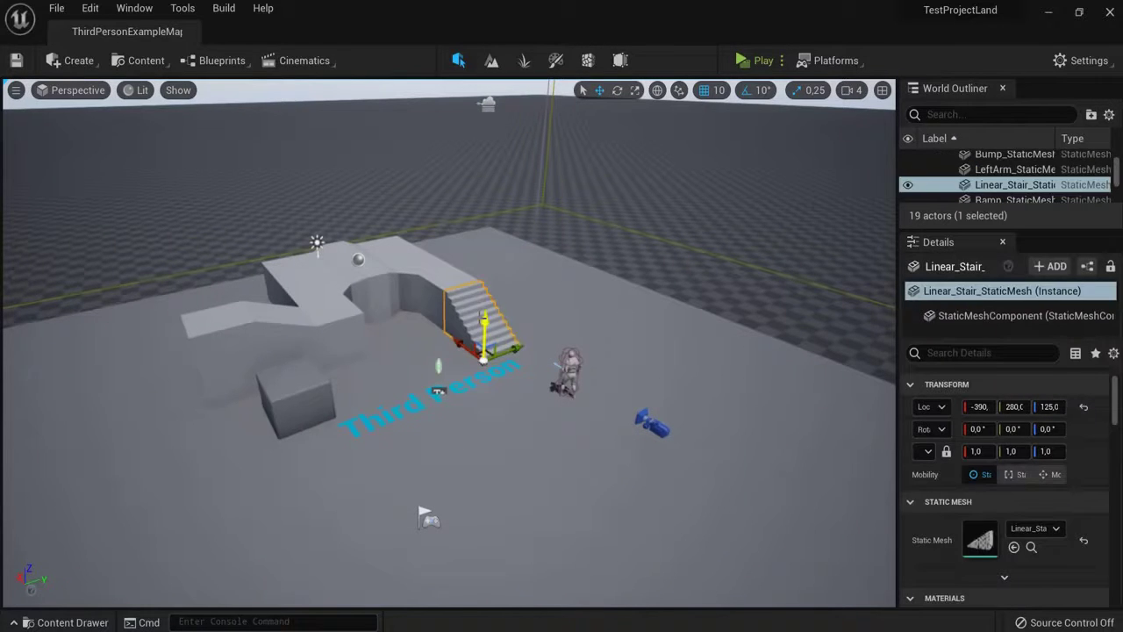
key("f")
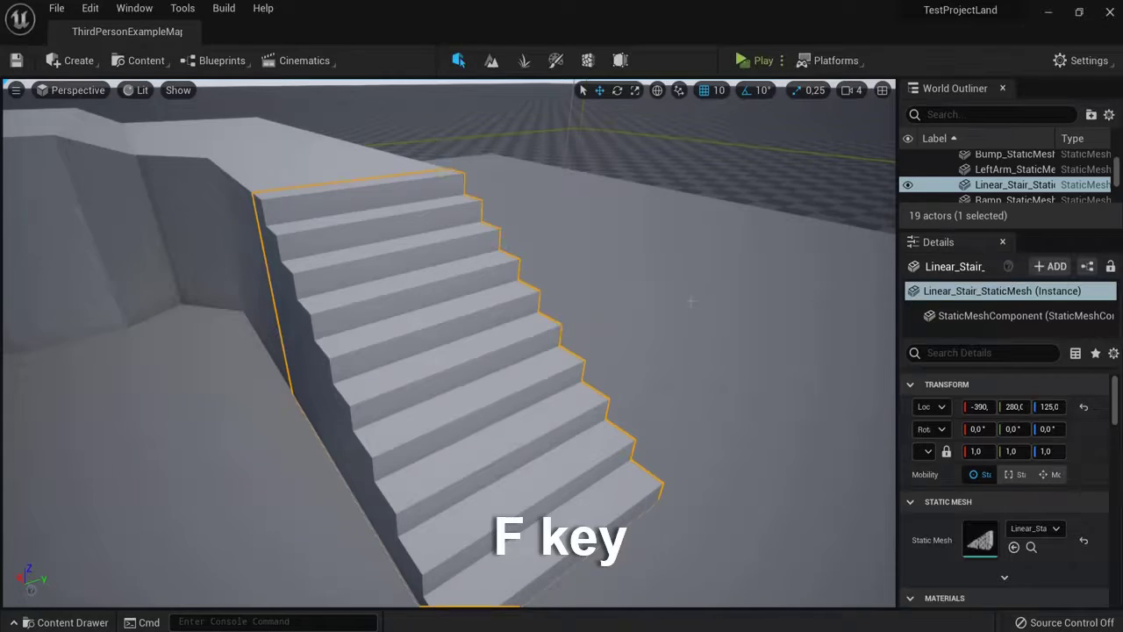
left_click_drag(691, 301, 691, 301, "alt")
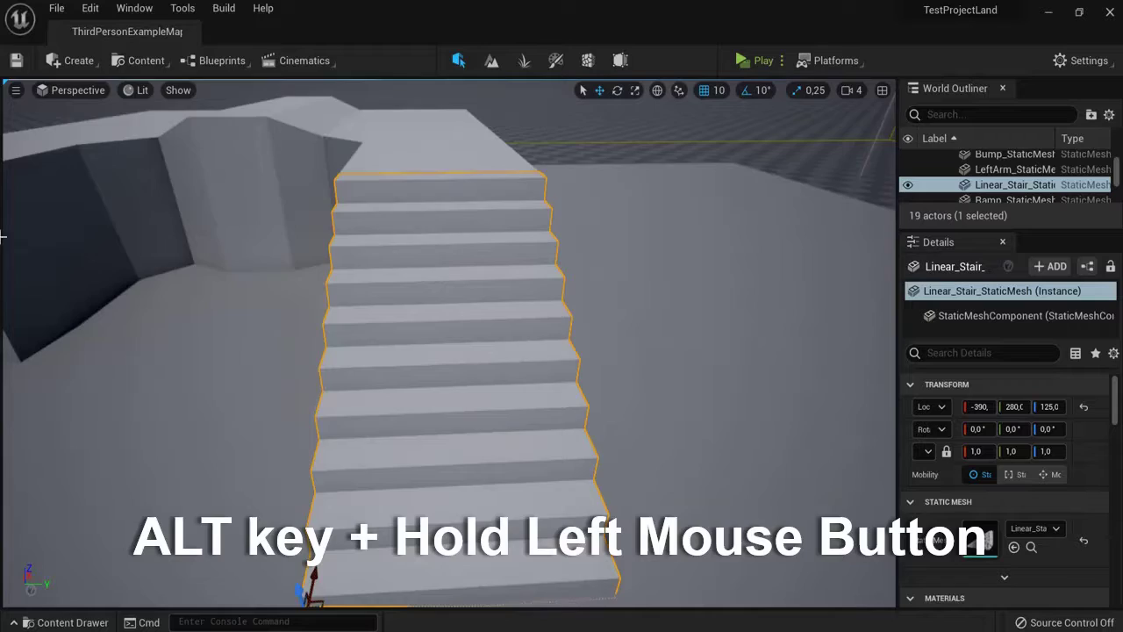
right_click_drag(454, 316, 465, 356, "alt")
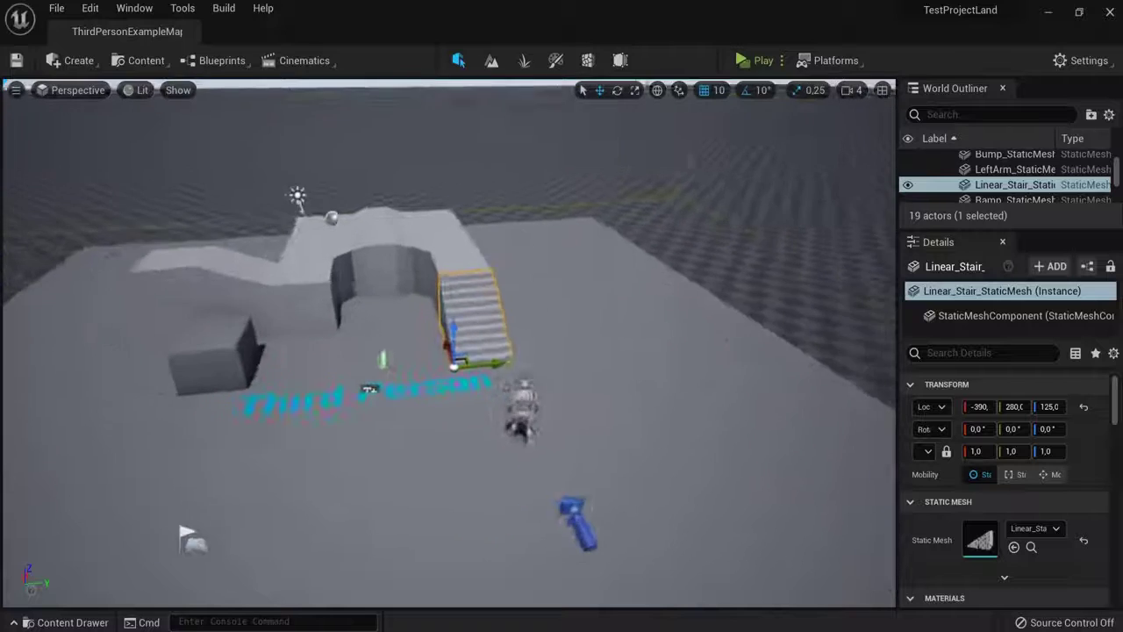
scroll(454, 328, "down", 3)
Step: Raise the viewport camera speed to 8 and fly through the level to test it
left_click(851, 90)
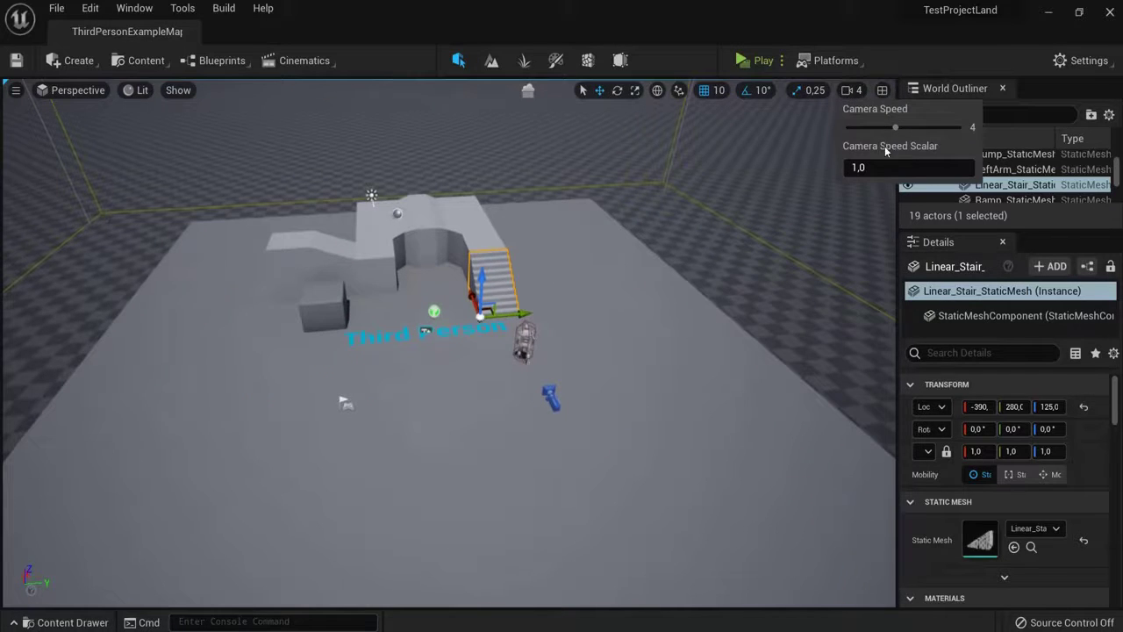
key("s")
mouse_move(624, 231)
right_mouse_down()
mouse_move(605, 231)
mouse_move(623, 230)
right_mouse_up()
key("w")
scroll(778, 171, "down", 5)
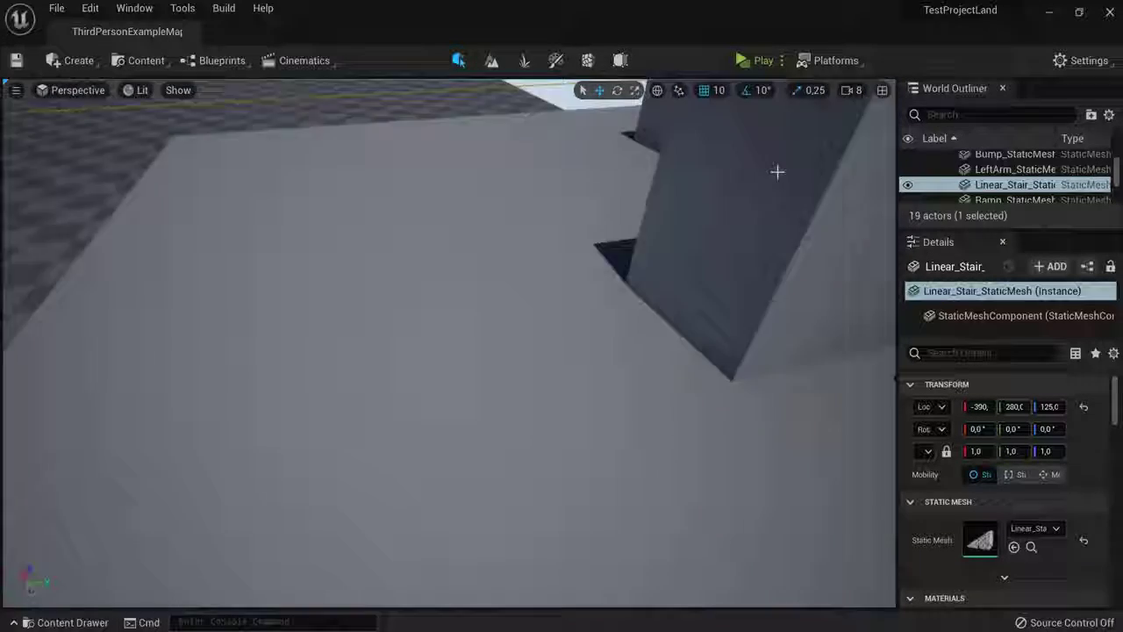
Step: Lower the viewport camera speed to 2, test the slower flight, and refocus the view on the staircase
left_click(851, 89)
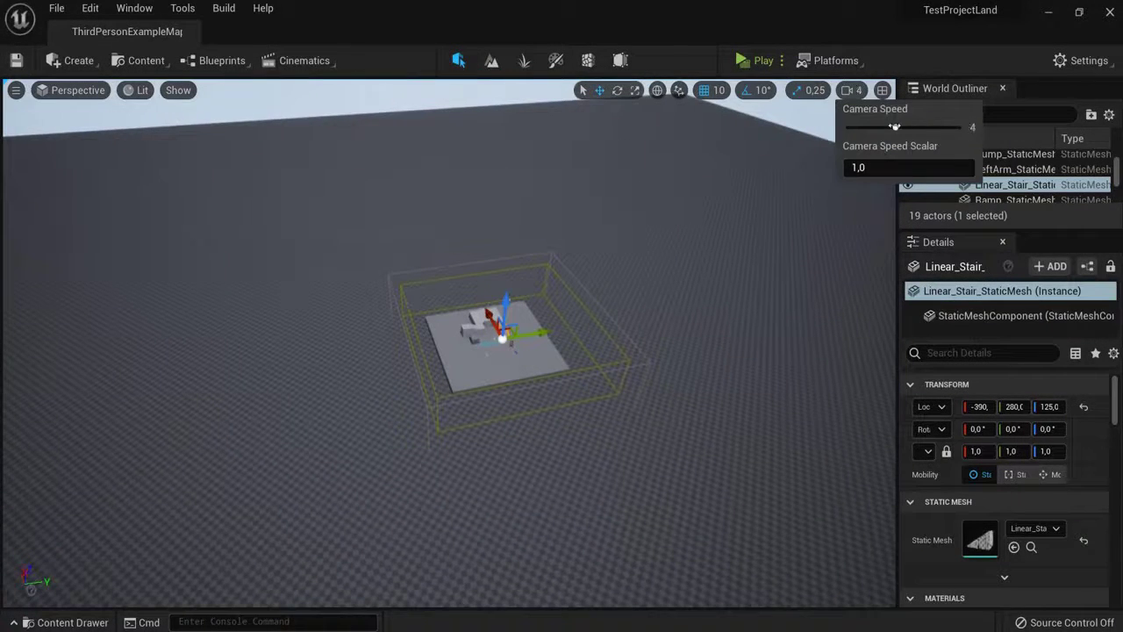
scroll(760, 243, "down", 4)
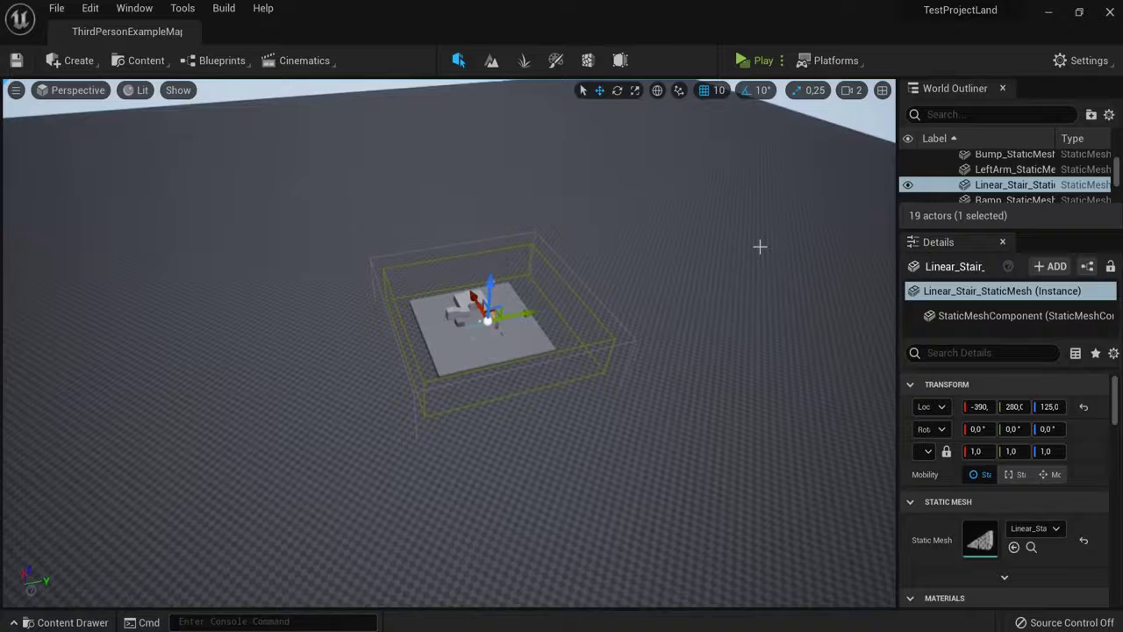
right_click_drag(785, 246, 785, 248)
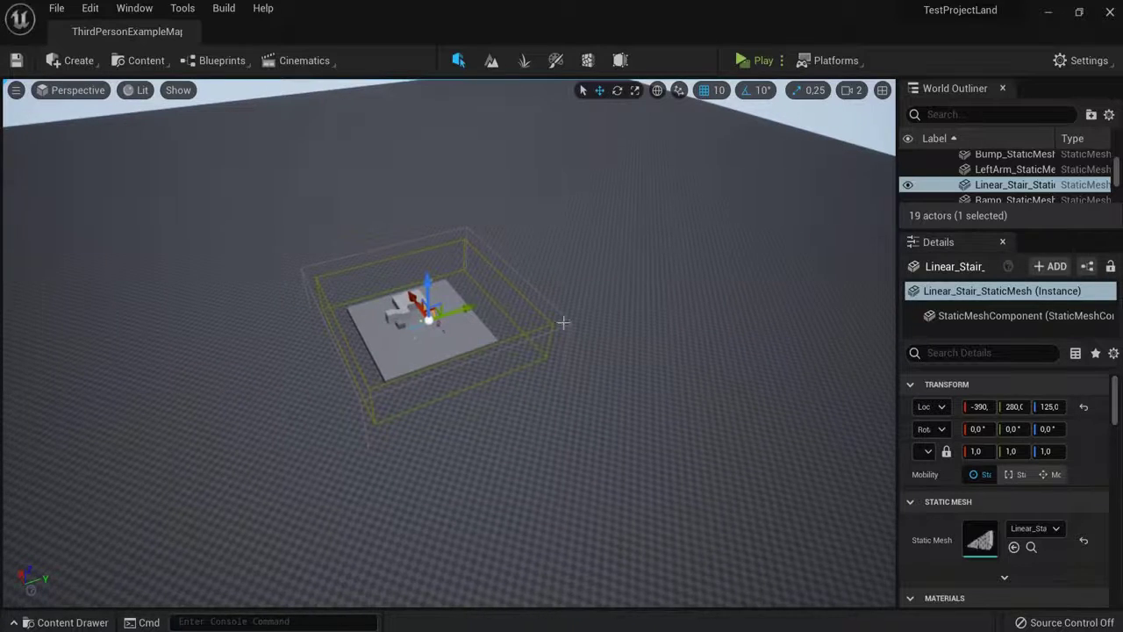
key("f")
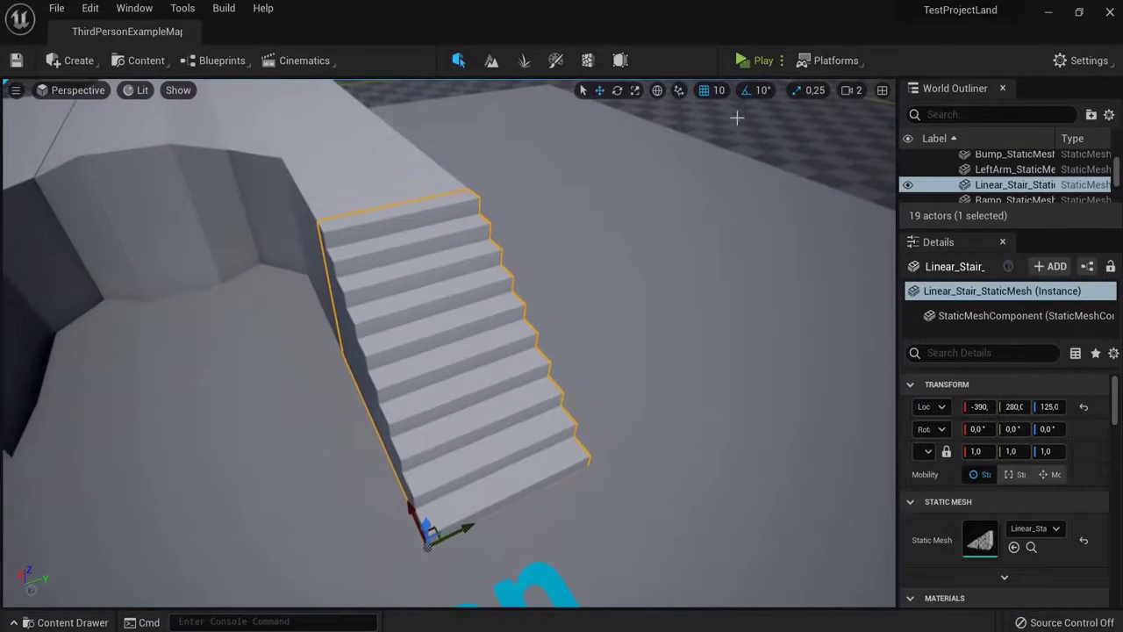
Step: Set the viewport camera speed to 4 and view the staircase from the front
left_click(849, 90)
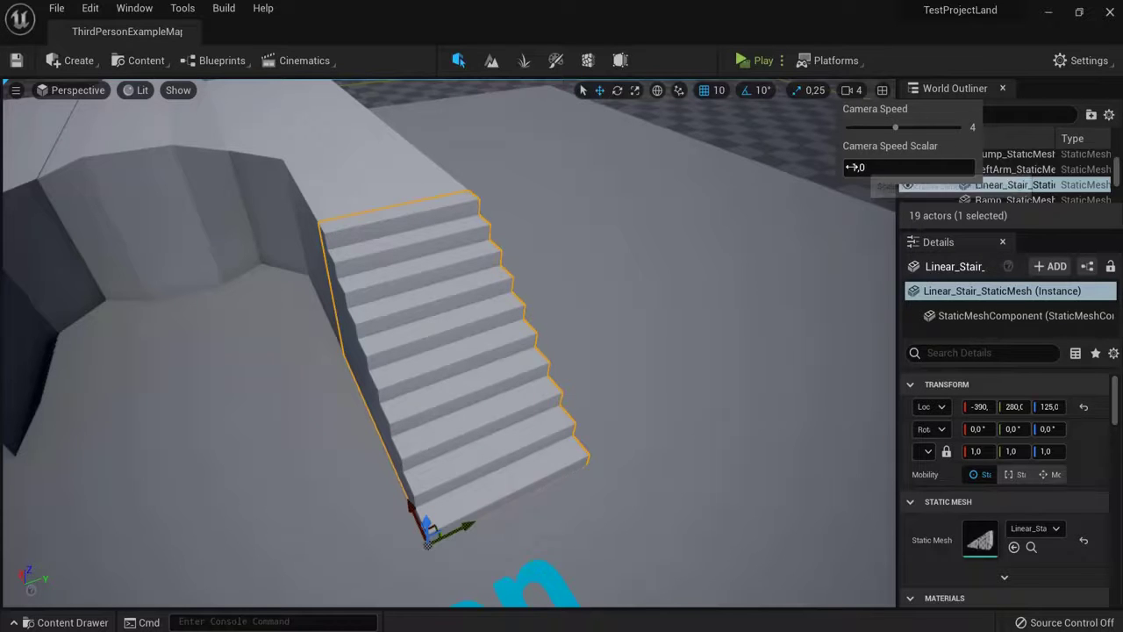
right_click_drag(737, 175, 614, 171)
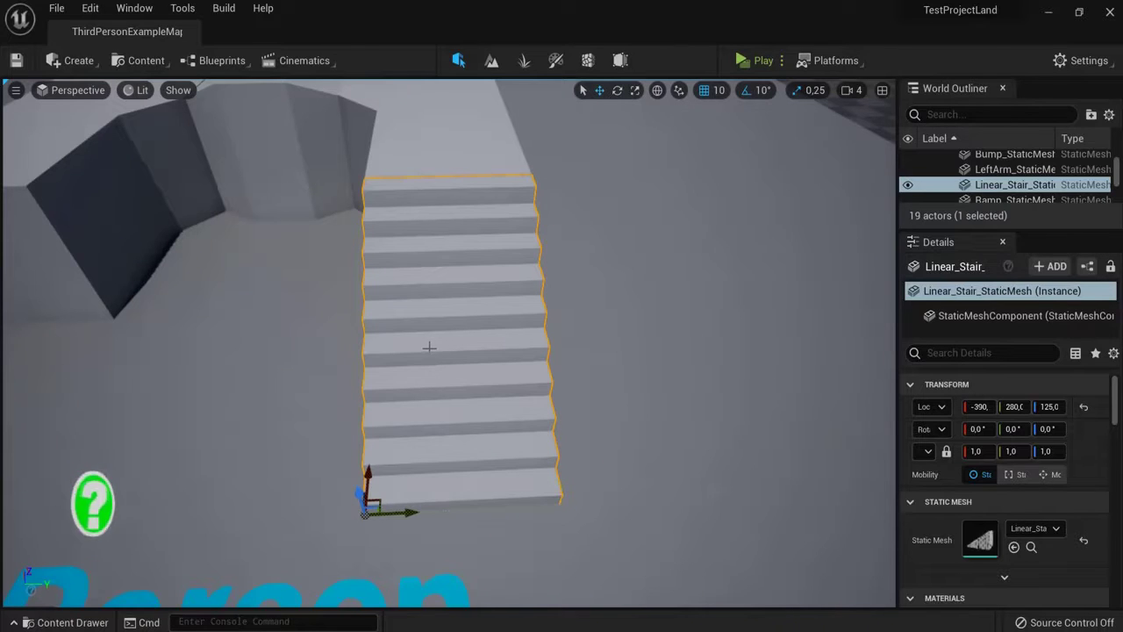
Step: Select the walkway pieces one after another, including the bump mesh and the left arm mesh
left_click(447, 131)
left_click(291, 105)
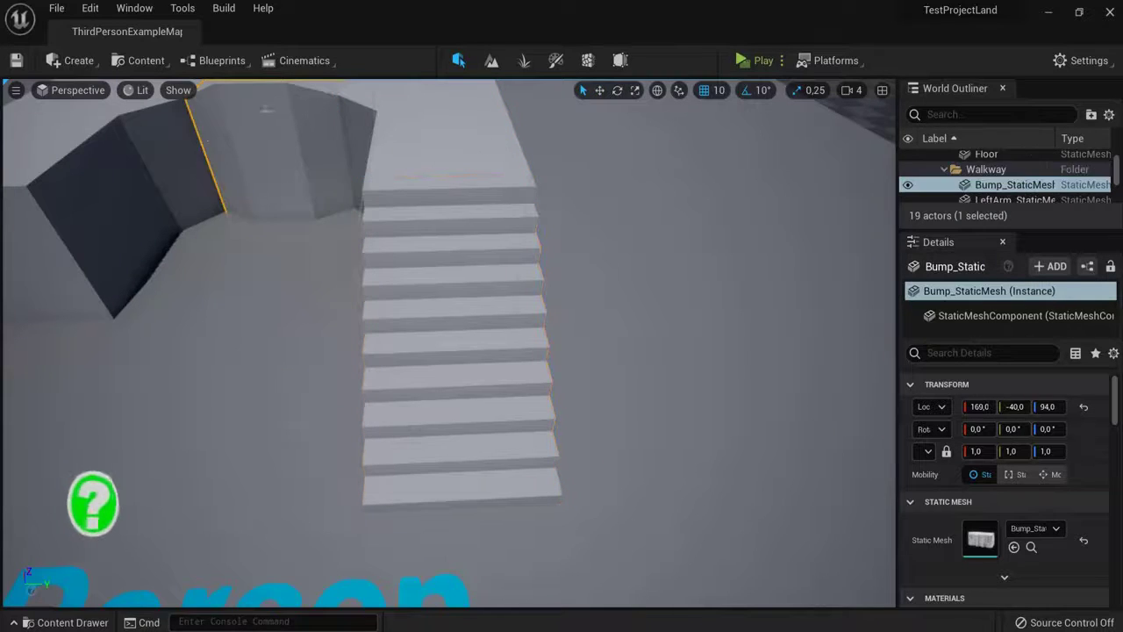
left_click(143, 158)
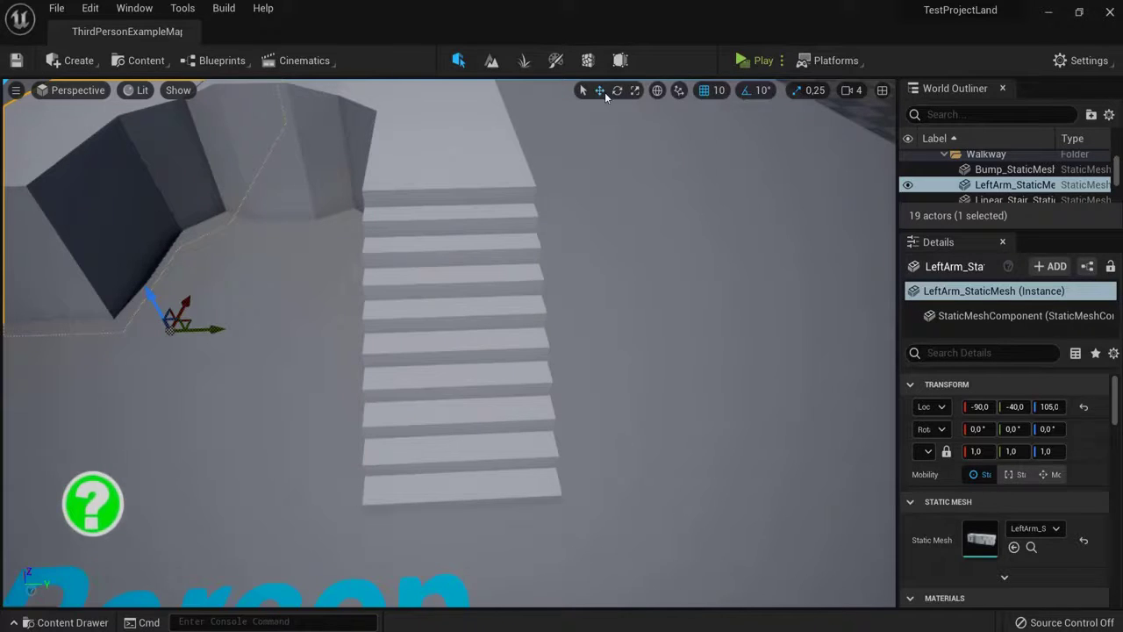
Step: Try moving the staircase to about -350, 470, 275 with the Move tool, and undo the move
left_click(504, 299)
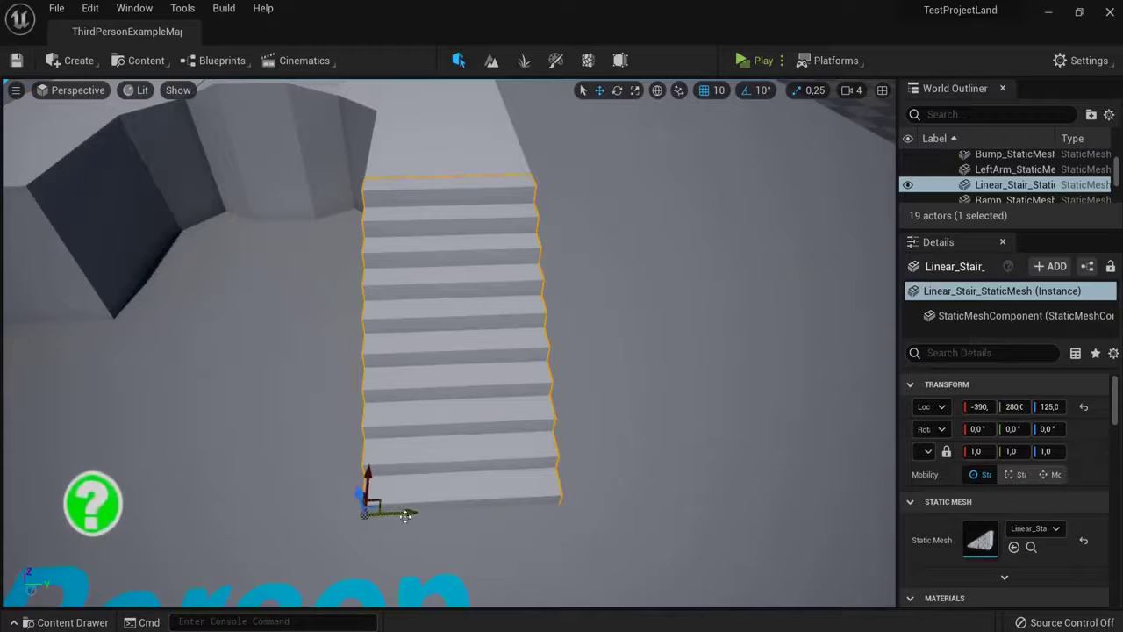
left_click_drag(406, 515, 570, 338)
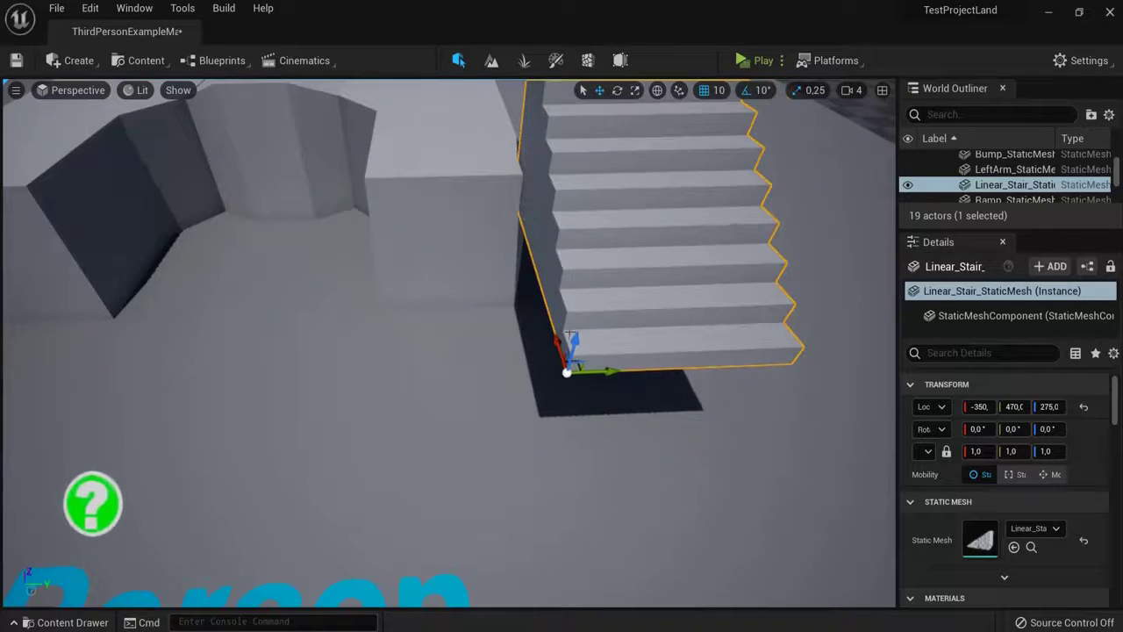
key("ctrl+z")
key("ctrl+z")
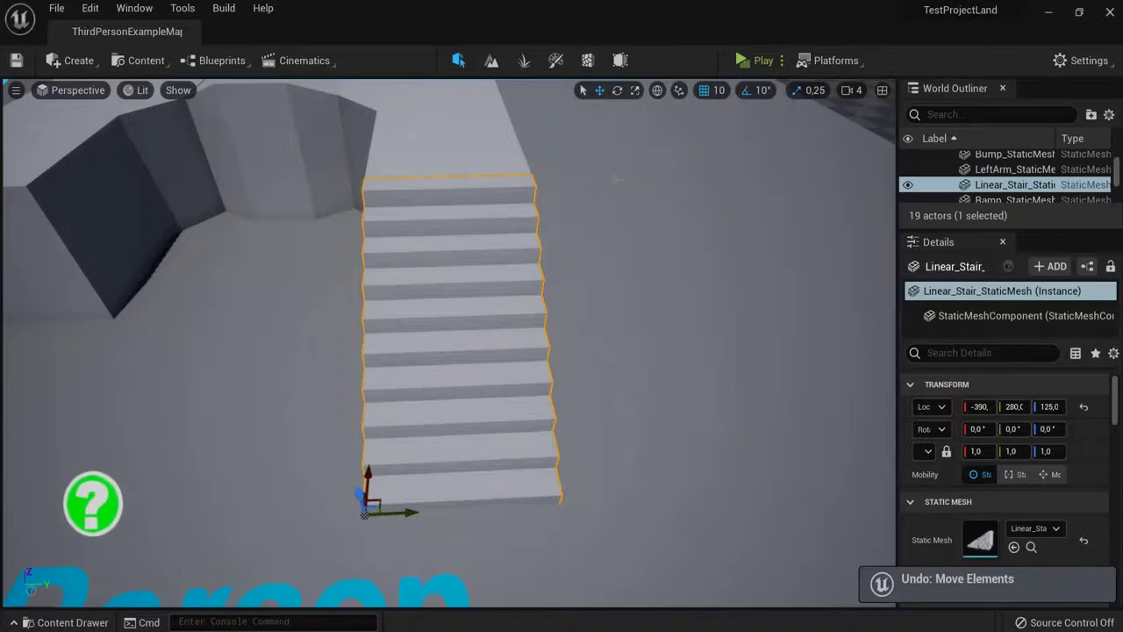
Step: Try rotating the staircase 30° about the Z axis and around its other axes, and undo the rotations
left_click(618, 91)
left_click_drag(386, 544, 417, 563)
right_click_drag(383, 477, 330, 477)
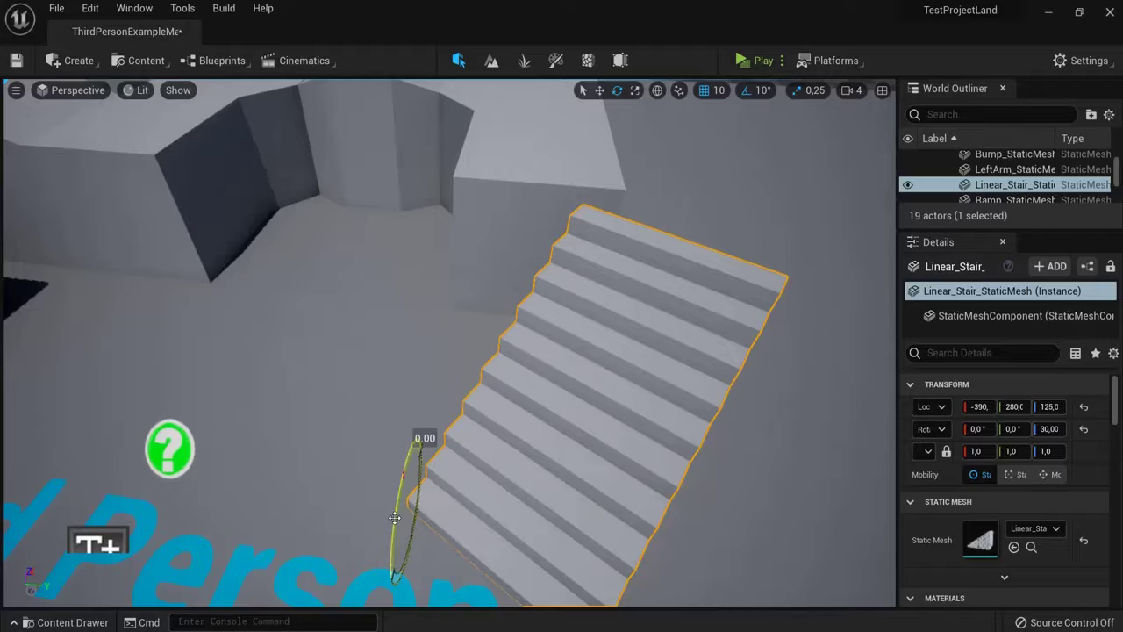
left_click_drag(395, 517, 397, 553)
left_click_drag(452, 500, 406, 474)
key("ctrl+z")
key("ctrl+z")
key("ctrl+z")
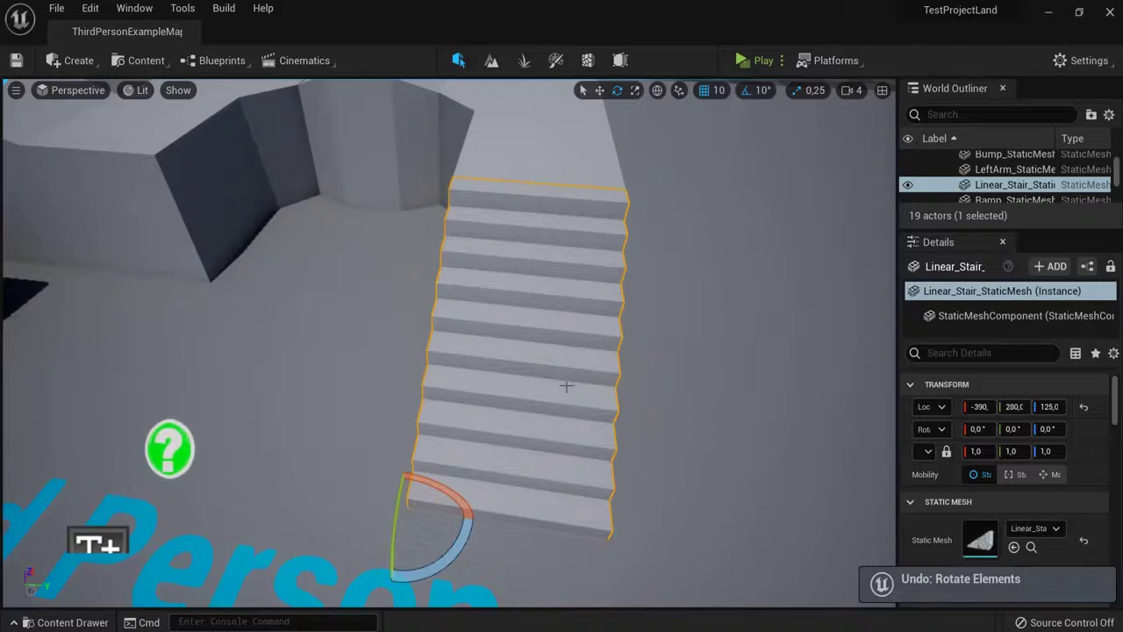
Step: Try scaling the staircase to 1.5 along the X and Y axes, and undo the scaling
left_click(635, 90)
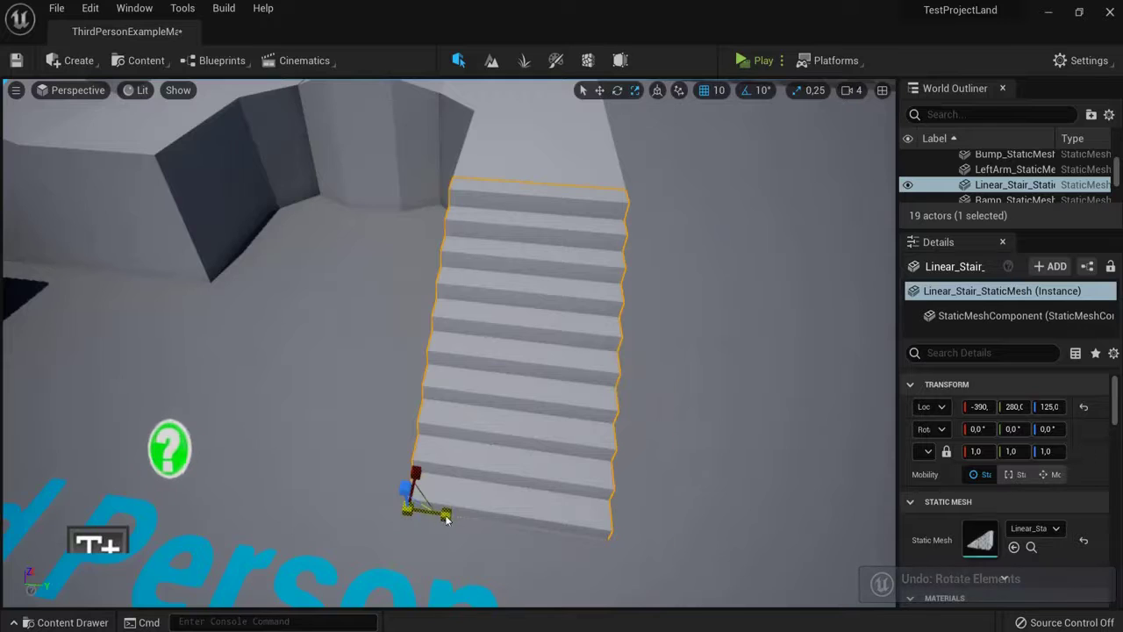
mouse_move(445, 520)
left_mouse_down()
mouse_move(494, 522)
mouse_move(444, 515)
left_mouse_up()
left_click_drag(419, 476, 413, 481)
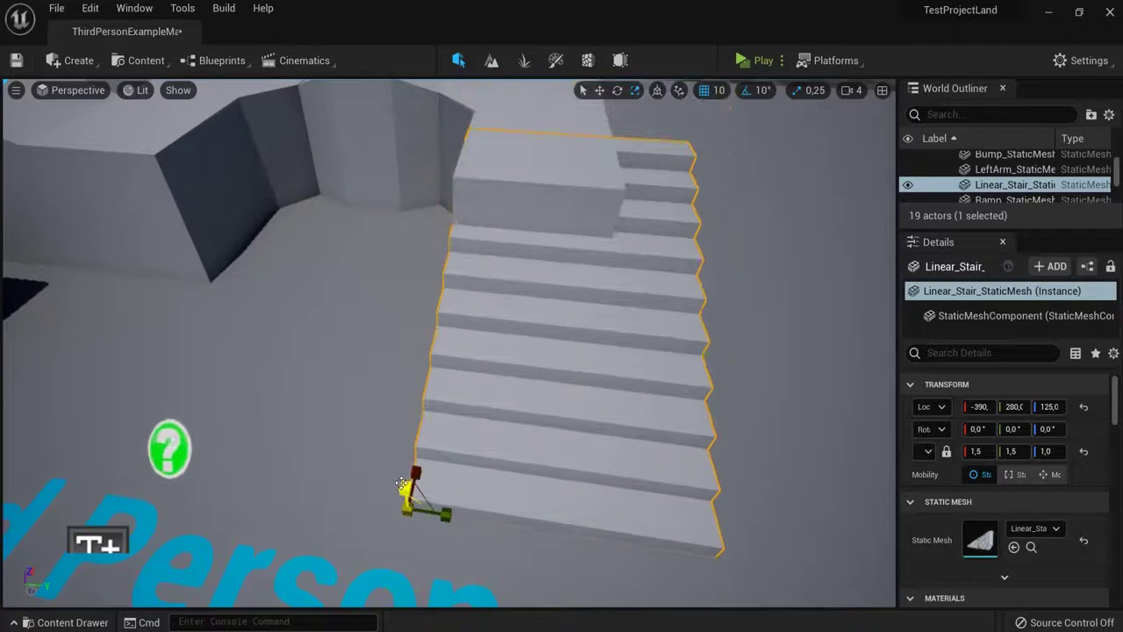
key("ctrl+z")
key("ctrl+z")
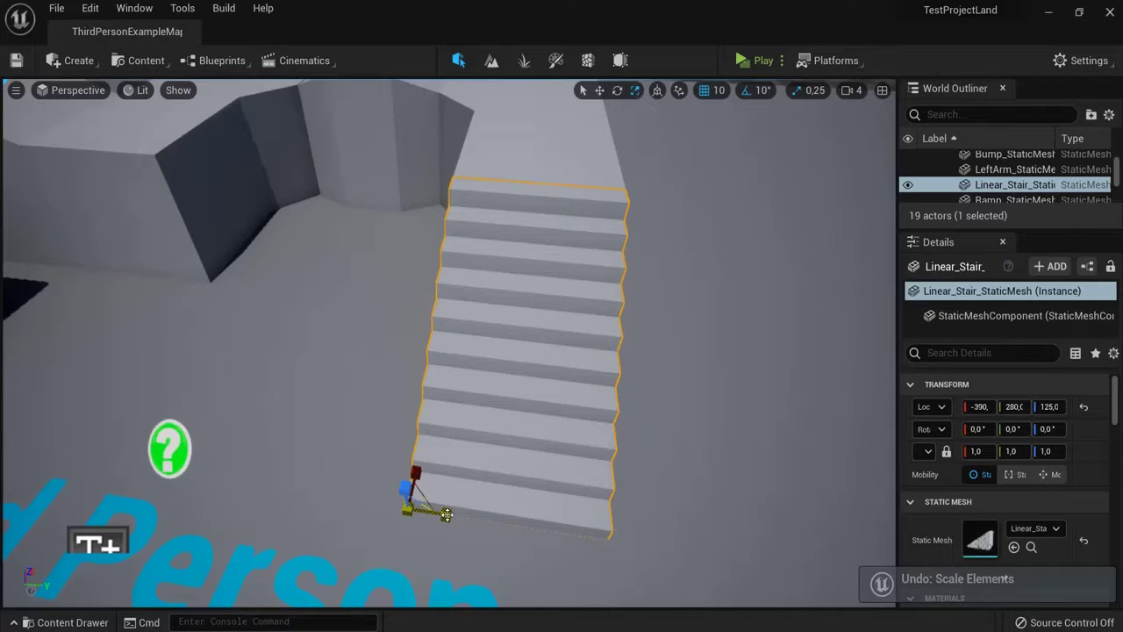
Step: Scale the staircase to 1.25 along the Y axis with 0.25 scale snapping
mouse_move(445, 515)
left_mouse_down()
mouse_move(487, 518)
mouse_move(459, 515)
left_mouse_up()
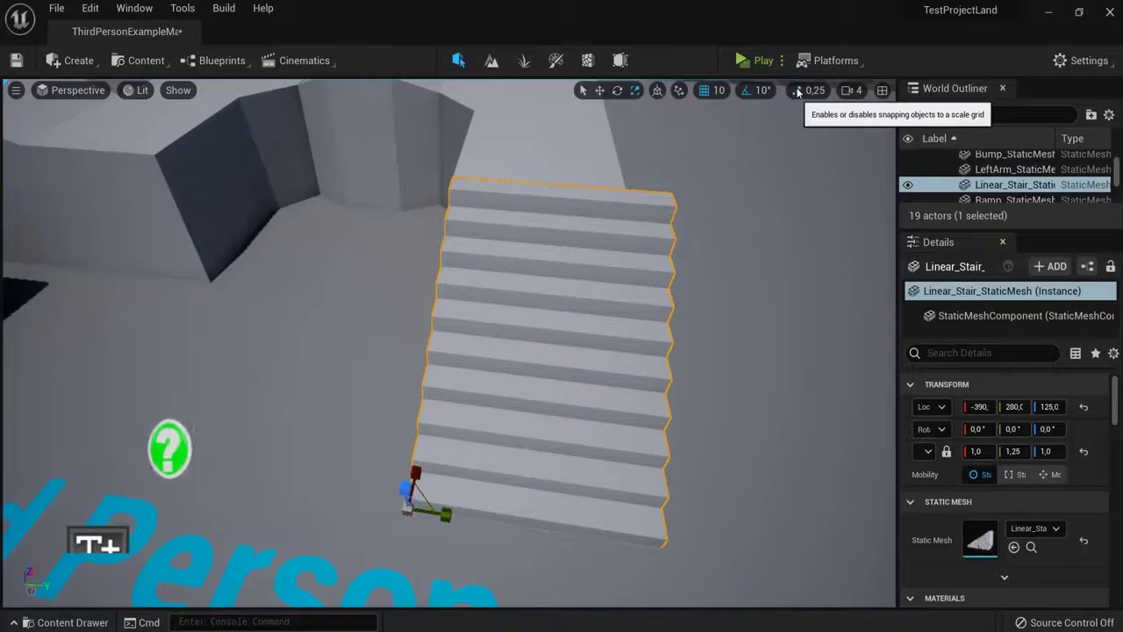
Step: Try widening the staircase freely to about 1.59 along Y without scale snapping, review the snap increments, and undo the free scaling
mouse_move(457, 502)
left_mouse_down()
mouse_move(458, 516)
mouse_move(513, 518)
mouse_move(461, 509)
left_mouse_up()
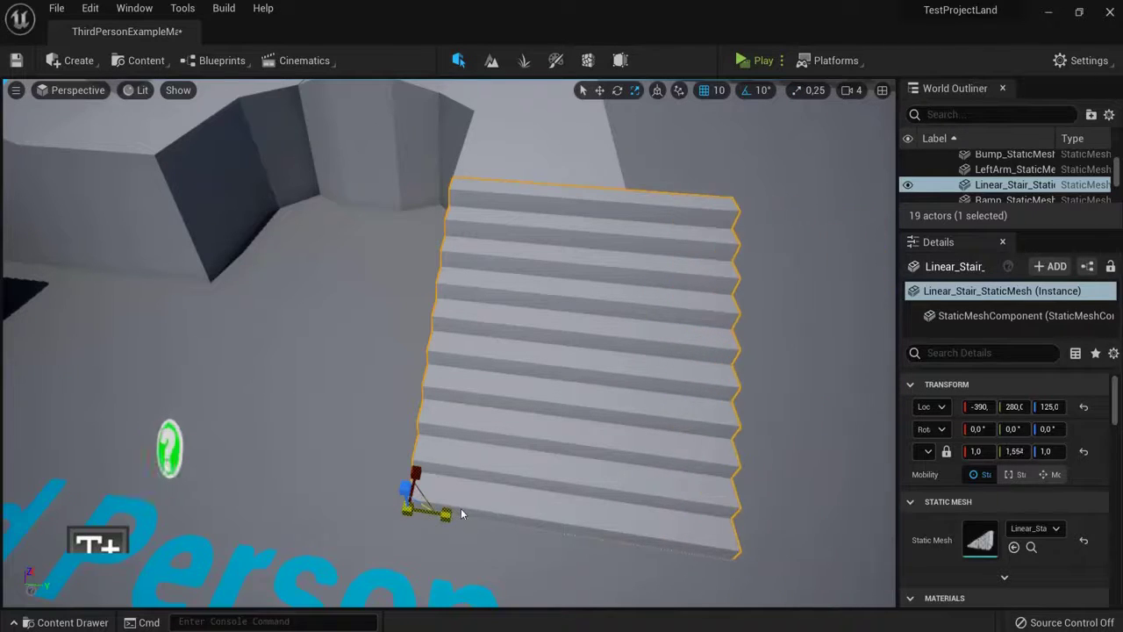
left_click(815, 91)
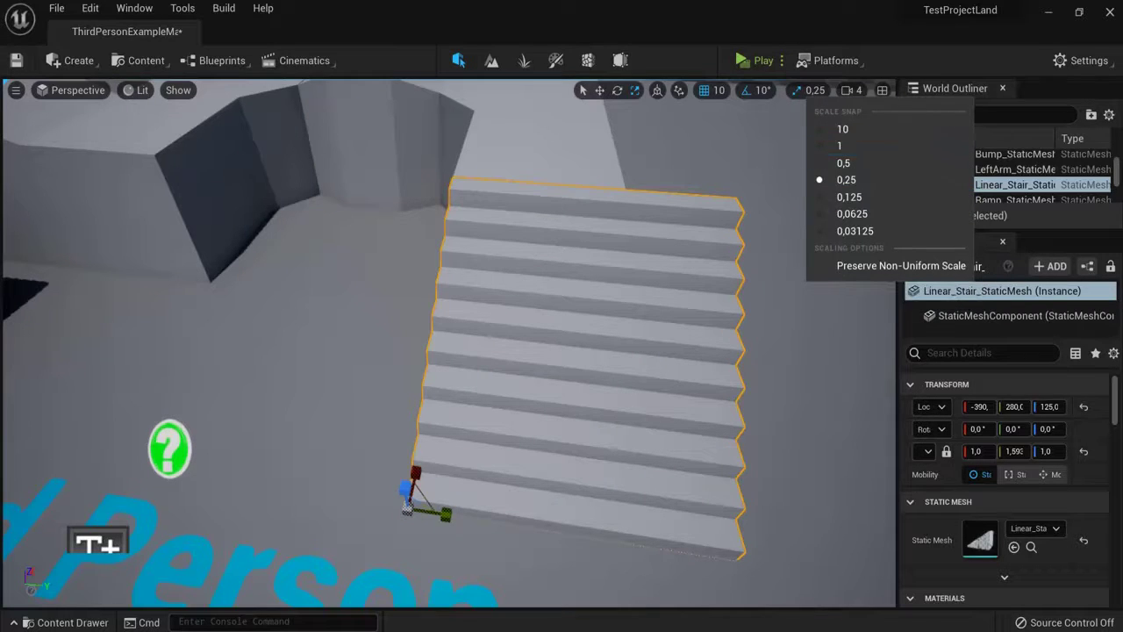
left_click(706, 139)
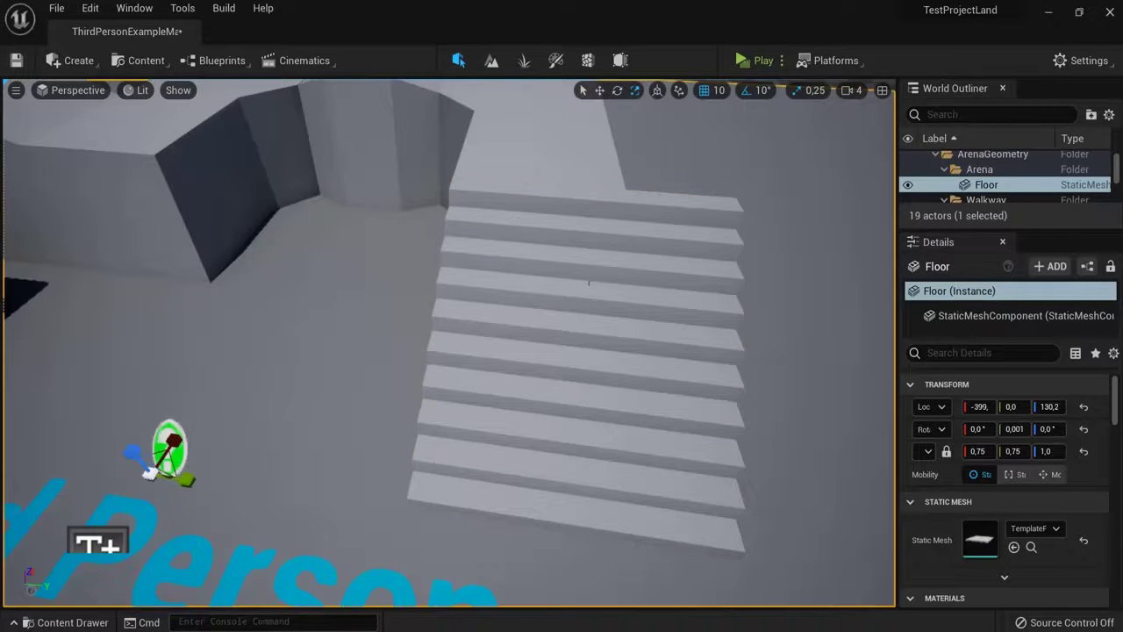
key("ctrl+z")
key("ctrl+z")
scroll(552, 272, "down", 8)
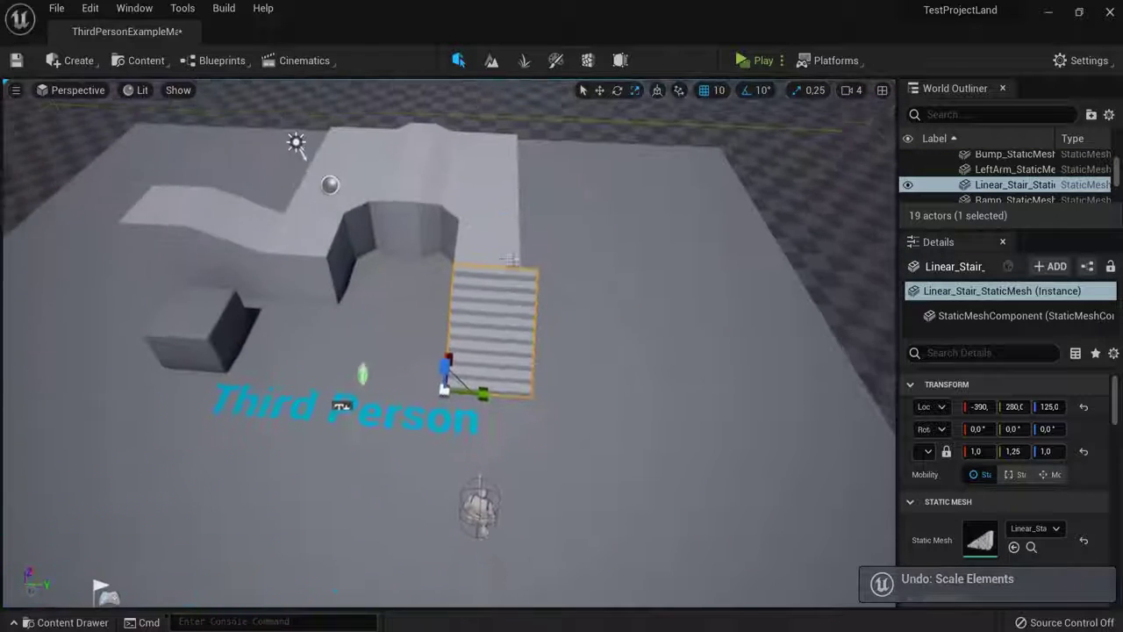
right_click_drag(510, 259, 416, 252)
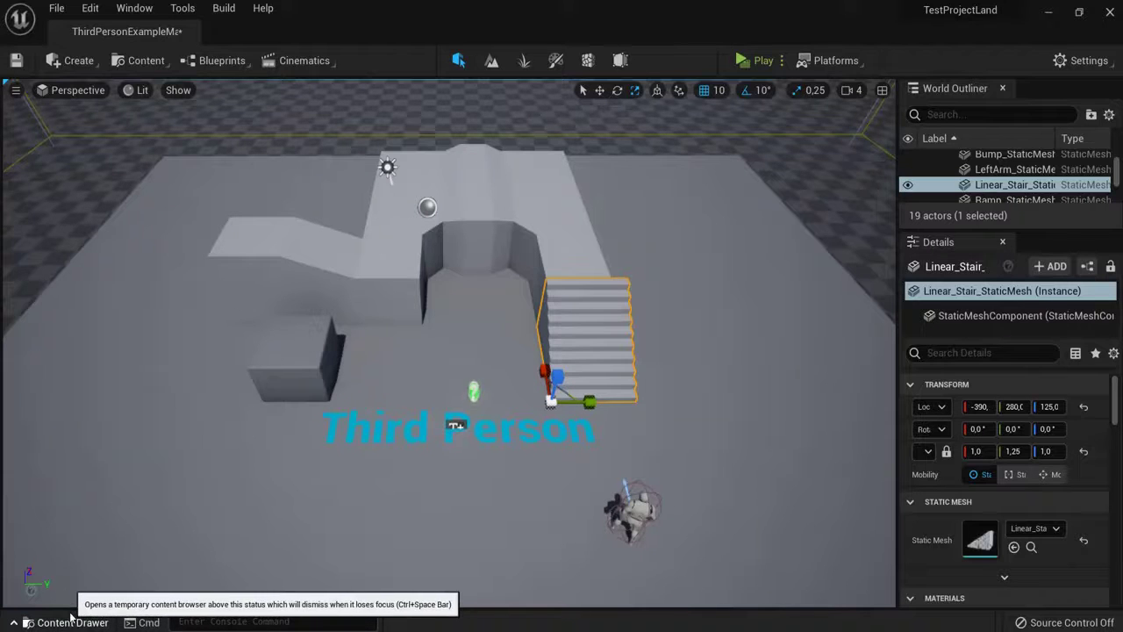
Step: Show and hide the Content Drawer a few times, then dismiss it by returning focus to the level
key("ctrl+space")
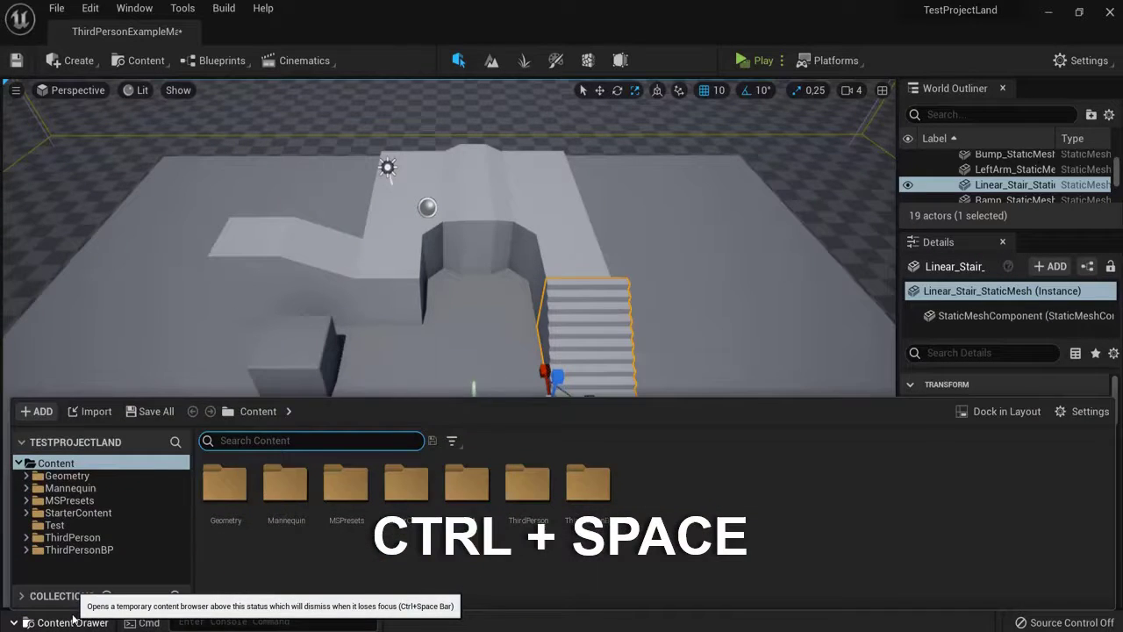
key("ctrl+space")
key("ctrl+space")
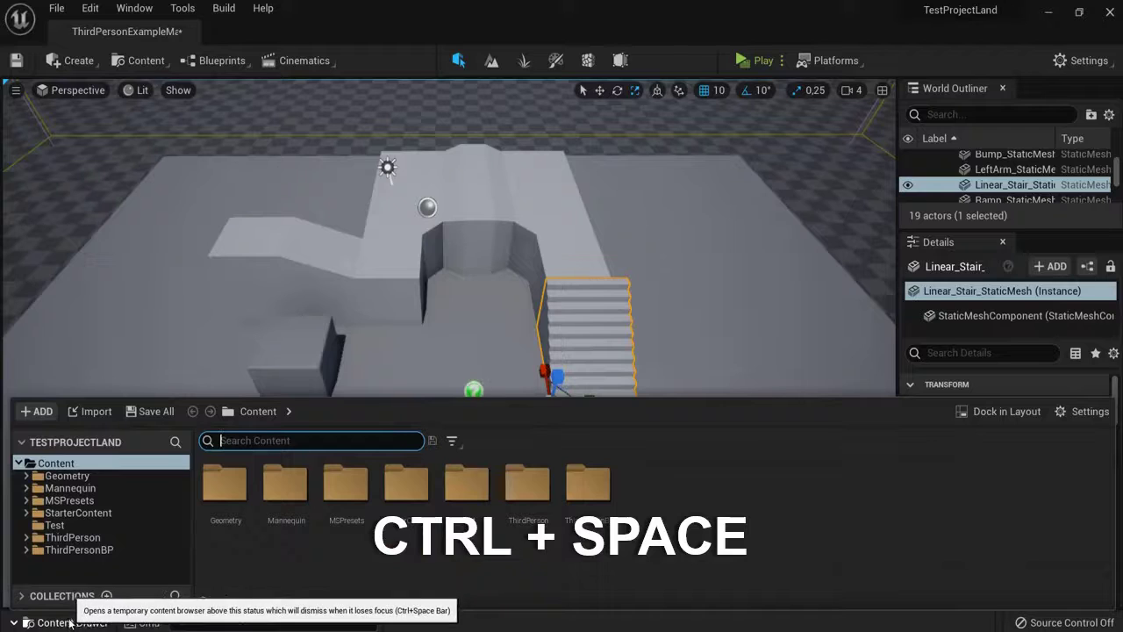
left_click(688, 246)
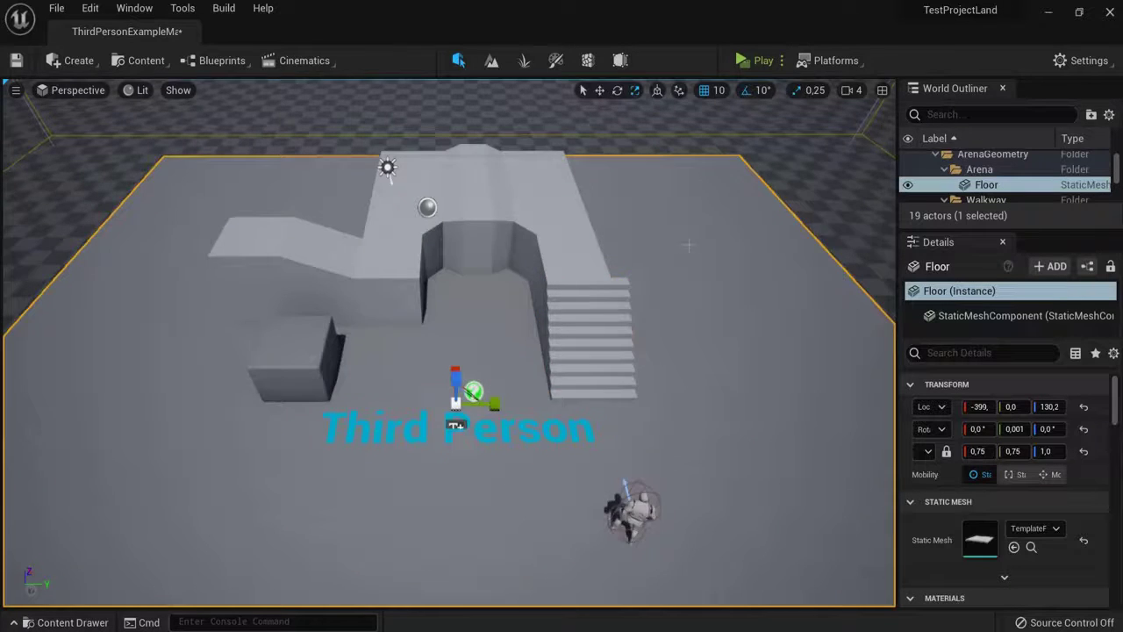
Step: Dock the Content Drawer in the layout as a permanent Content Browser, look around, and close it again
right_click_drag(688, 245, 580, 255)
left_click(79, 621)
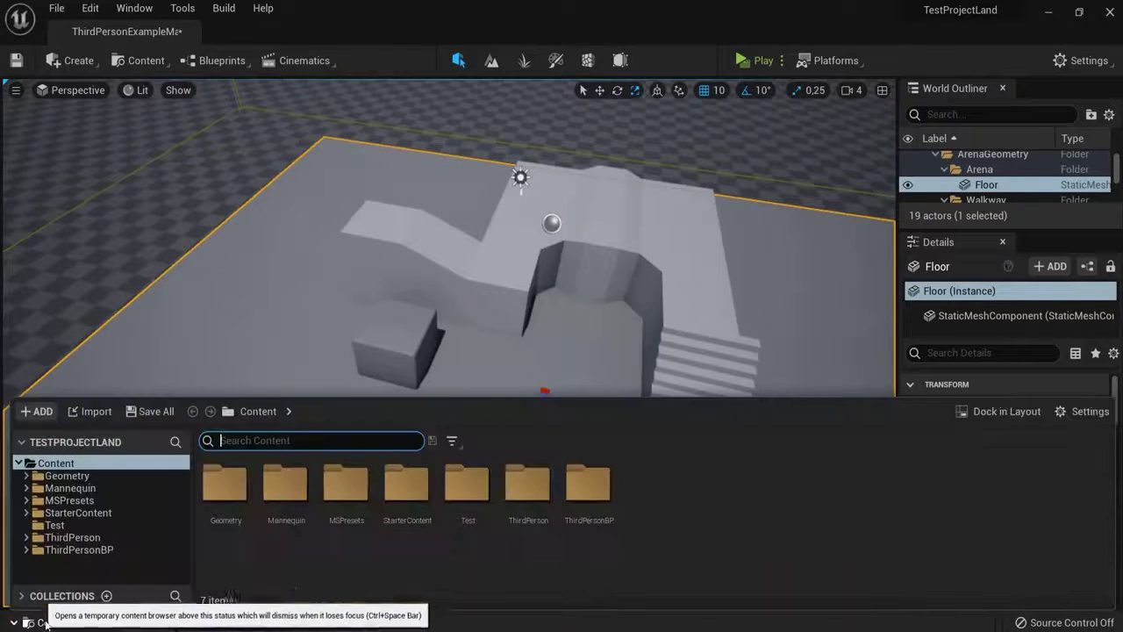
left_click(998, 411)
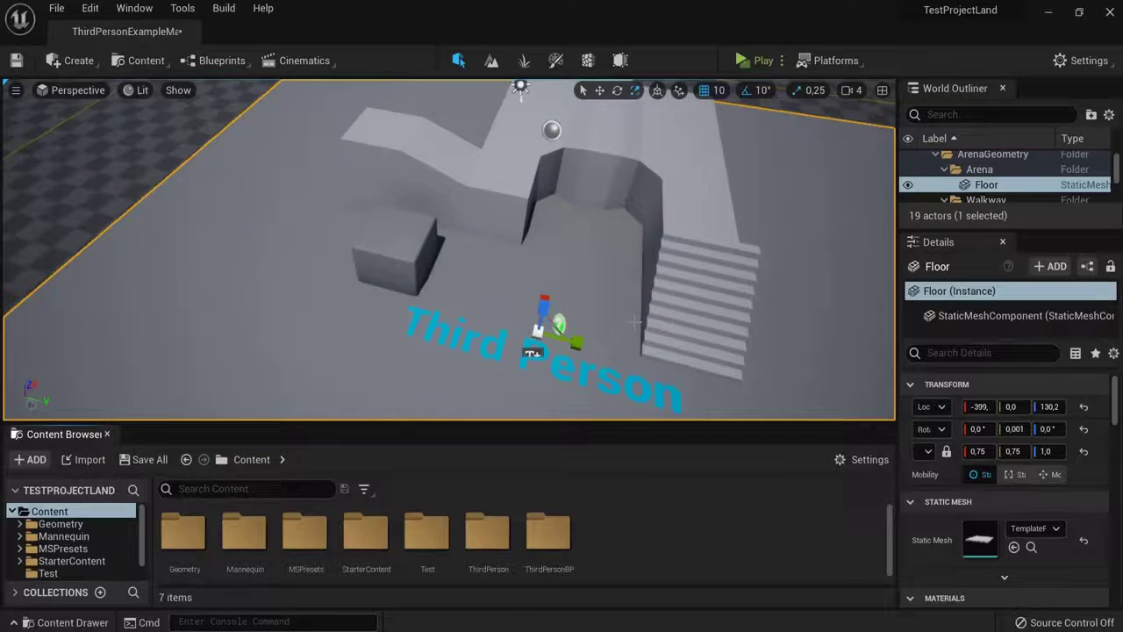
right_click_drag(634, 322, 592, 312)
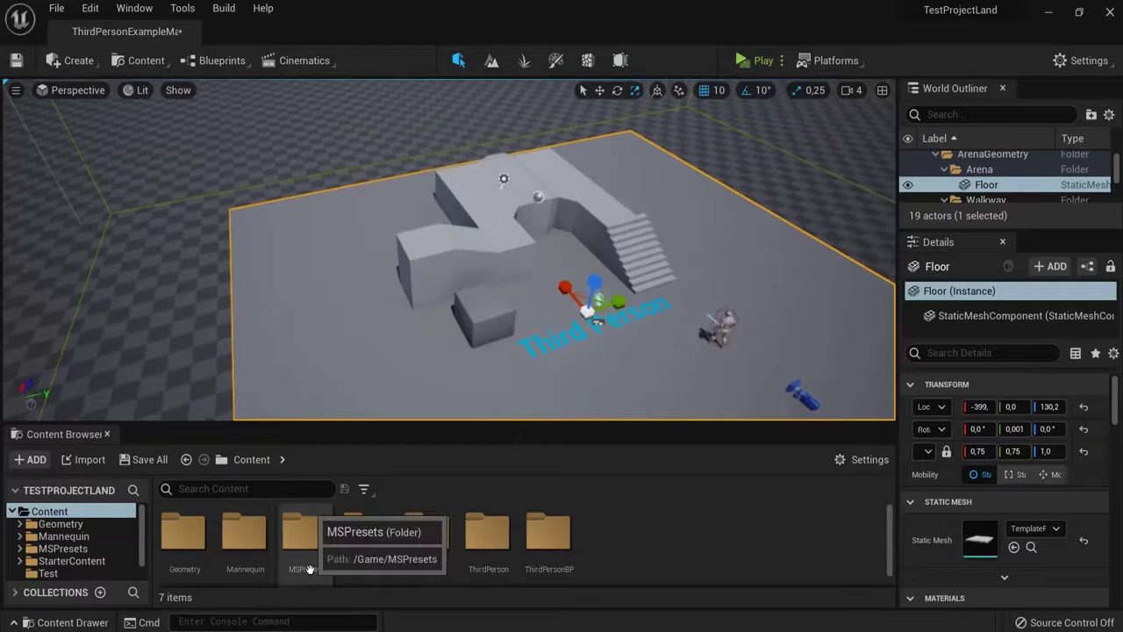
left_click(107, 433)
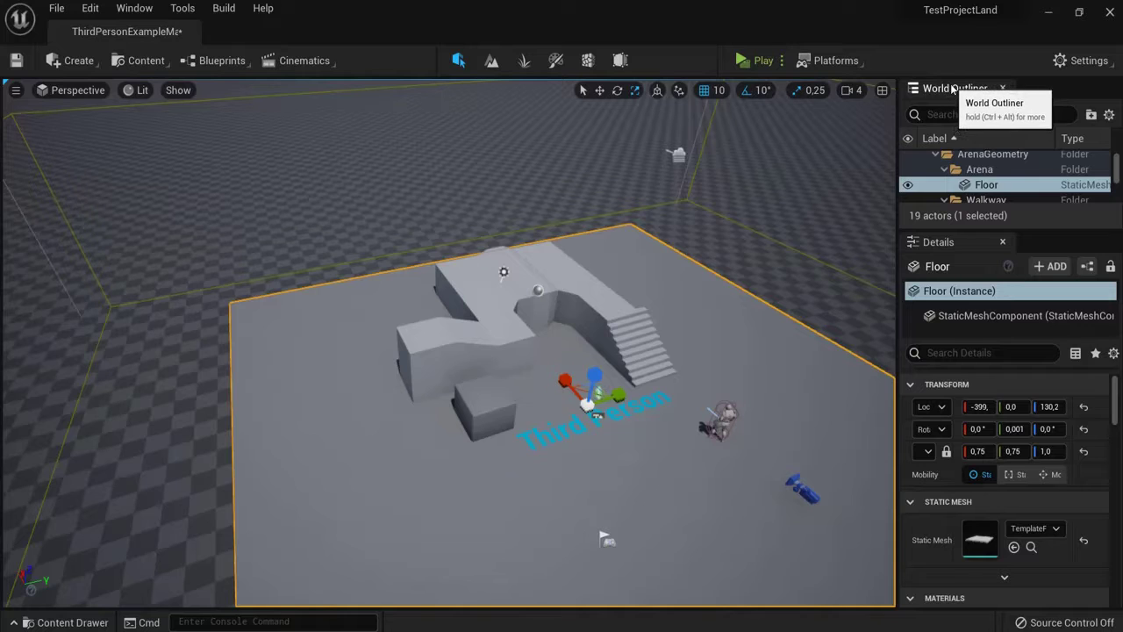
Step: Dock the World Outliner beside the viewport, move it into the same group as Details, and switch between the two
left_click_drag(954, 89, 833, 330)
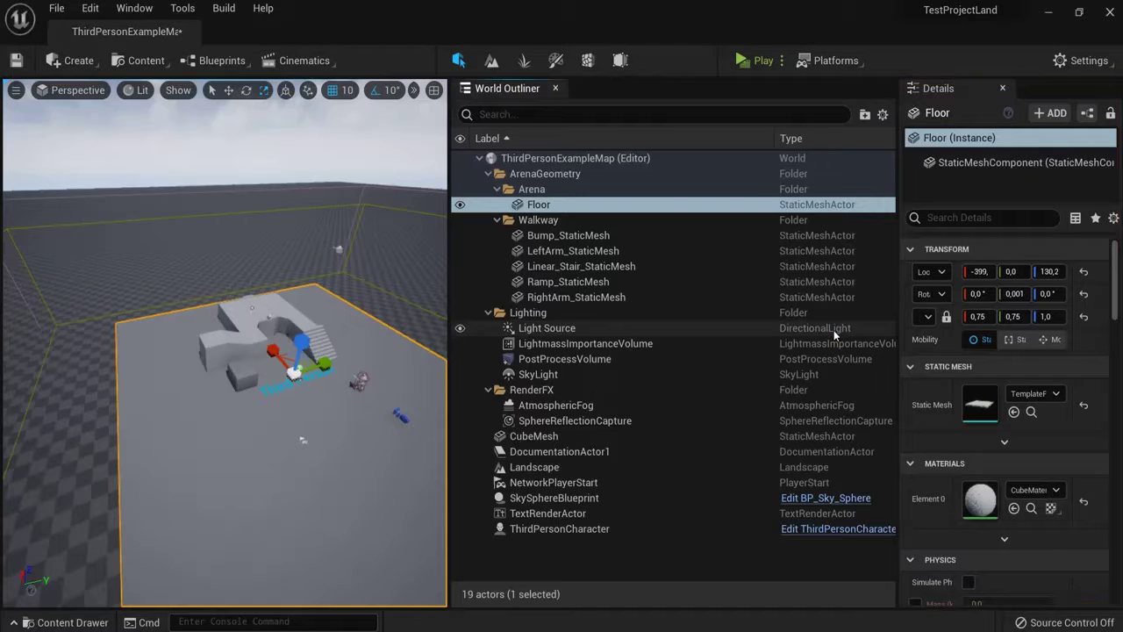
left_click_drag(522, 88, 1026, 91)
left_click(937, 89)
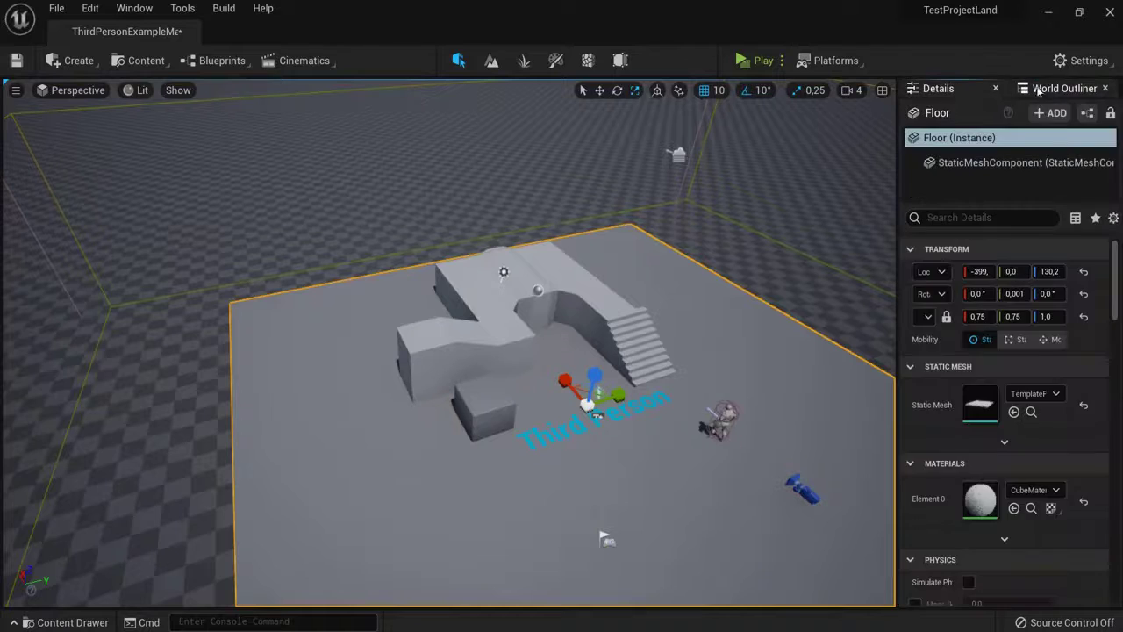
left_click(1042, 89)
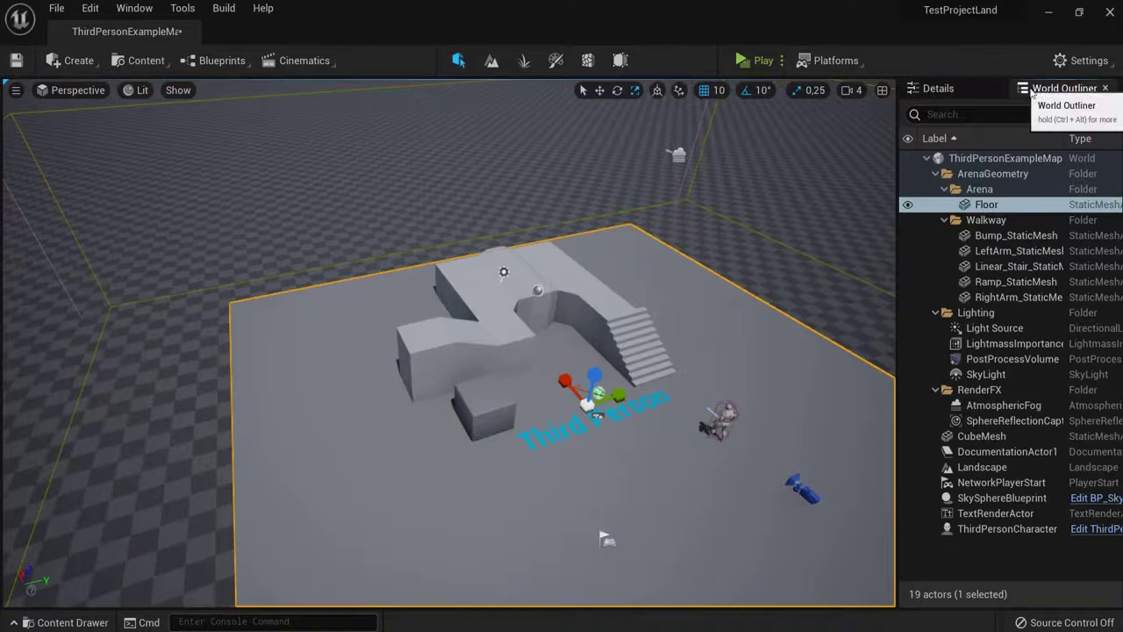
Step: Reset the editor's panel arrangement by loading the Default Editor Layout
left_click(132, 9)
mouse_move(216, 409)
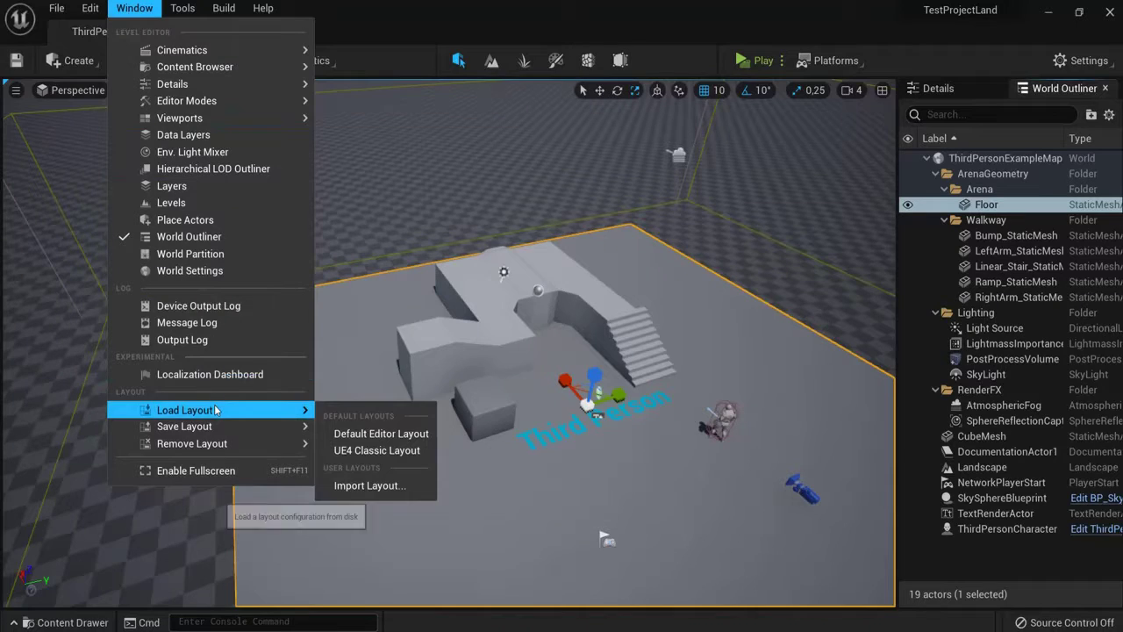
left_click(373, 433)
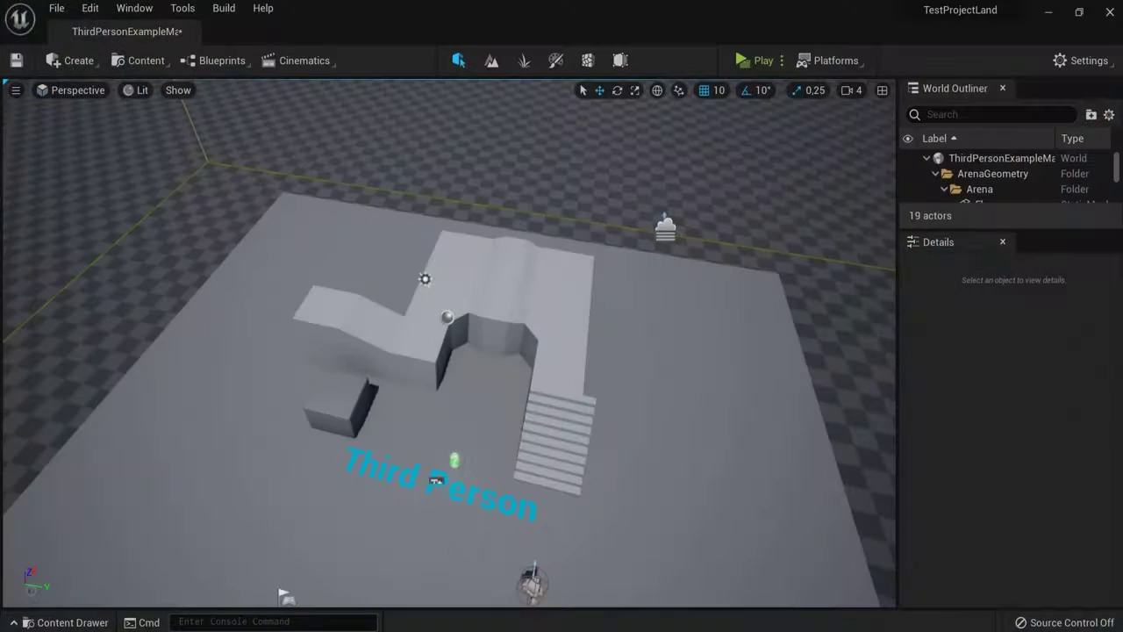
right_click_drag(449, 342, 325, 382)
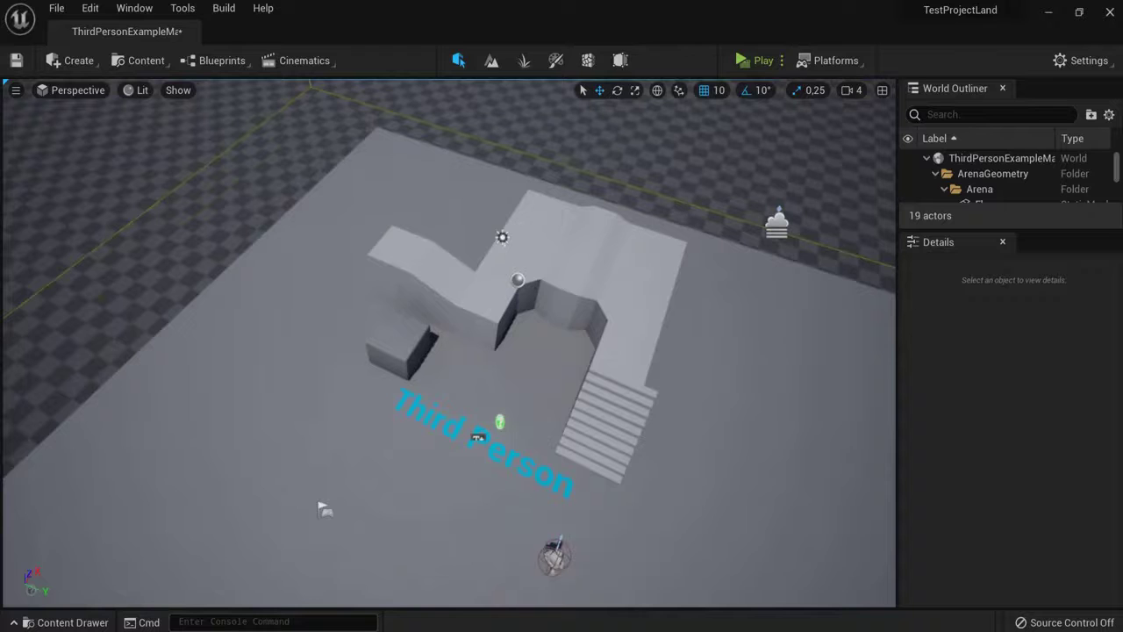
Step: Load the UE4 Classic Layout to compare it, then switch back to the Default Editor Layout
left_click(156, 8)
mouse_move(219, 409)
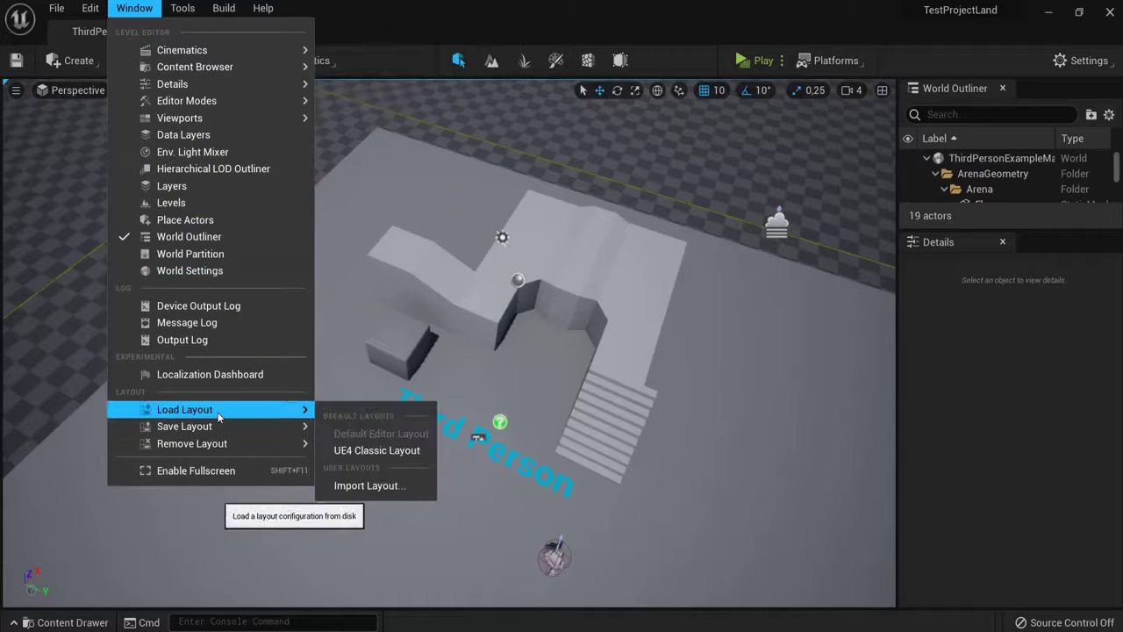
left_click(344, 451)
right_click_drag(357, 287, 579, 307)
left_click(133, 9)
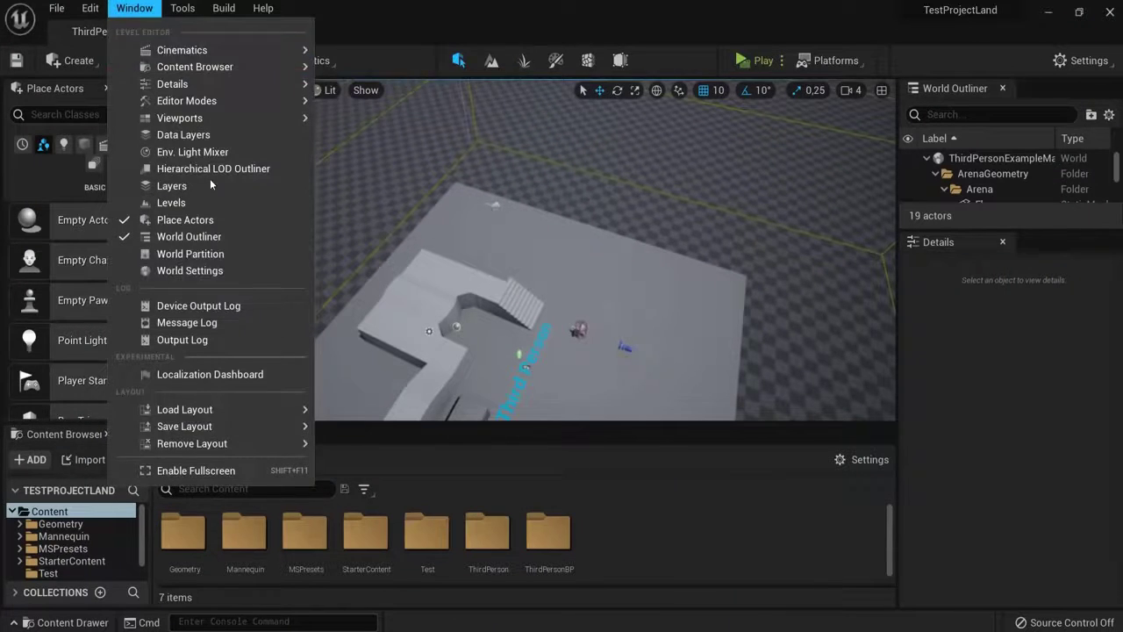
mouse_move(302, 419)
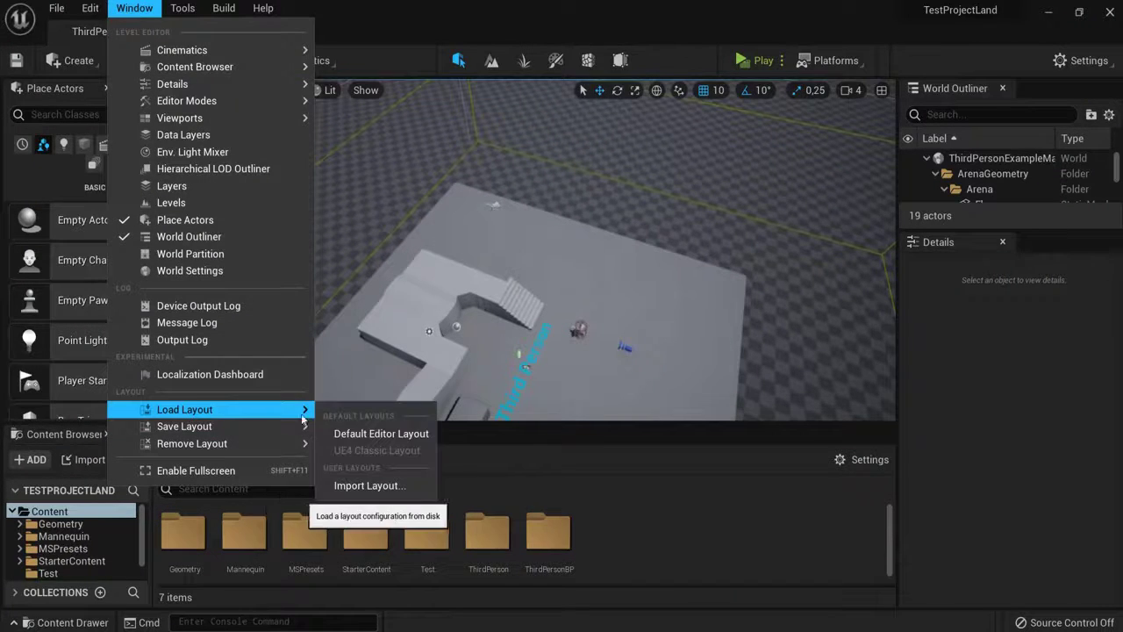
left_click(353, 433)
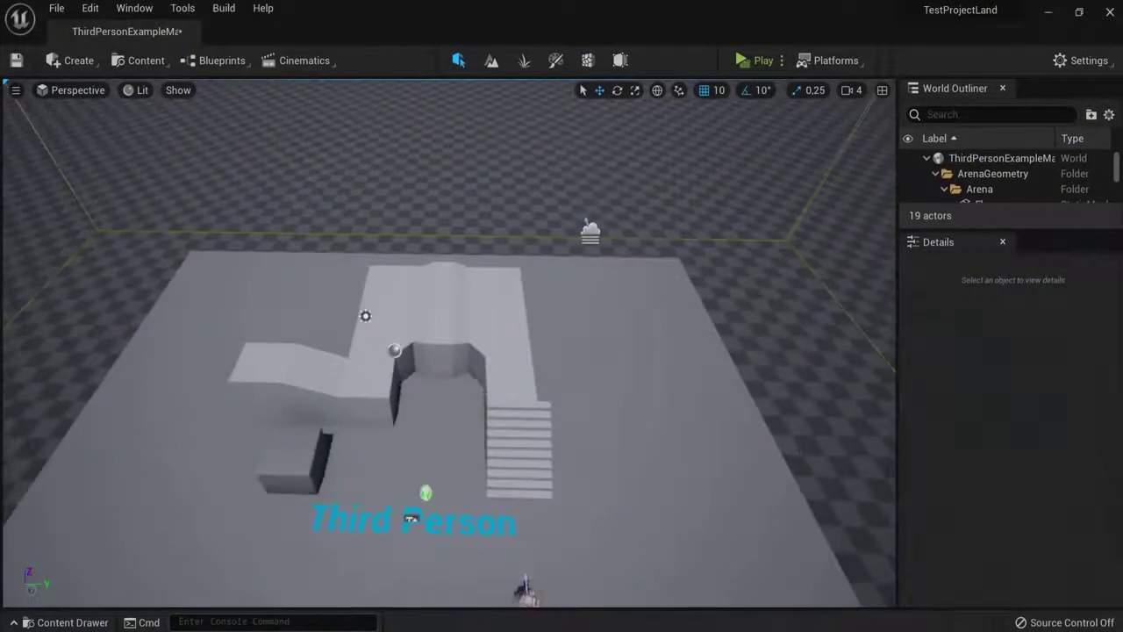
Step: Bring up the Content Drawer to view the project folders and dismiss it by selecting the landscape
left_click(66, 622)
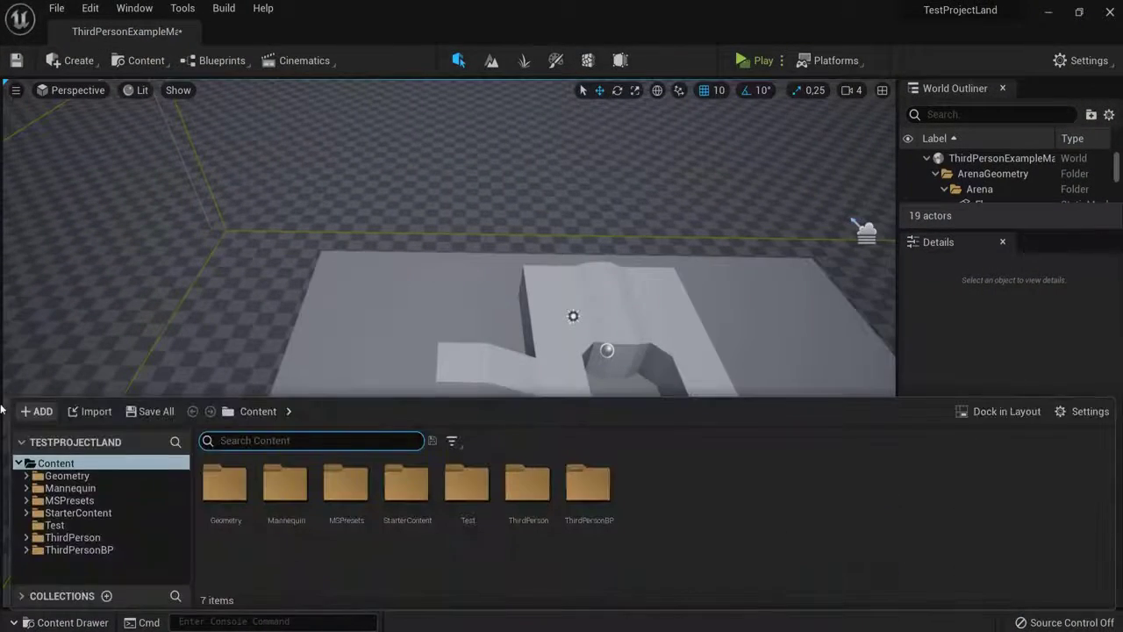
left_click(549, 243)
key("s")
right_click_drag(549, 243, 632, 320)
Step: Browse the categories of actors that can be created and search all classes for "water"
left_click(68, 66)
mouse_move(113, 107)
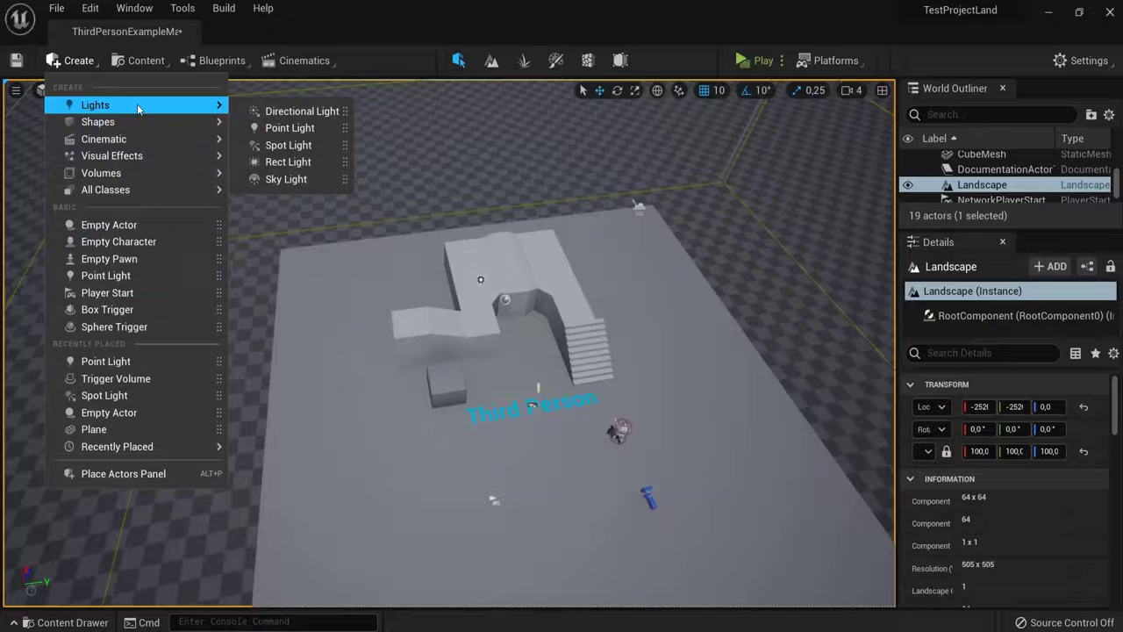
mouse_move(137, 160)
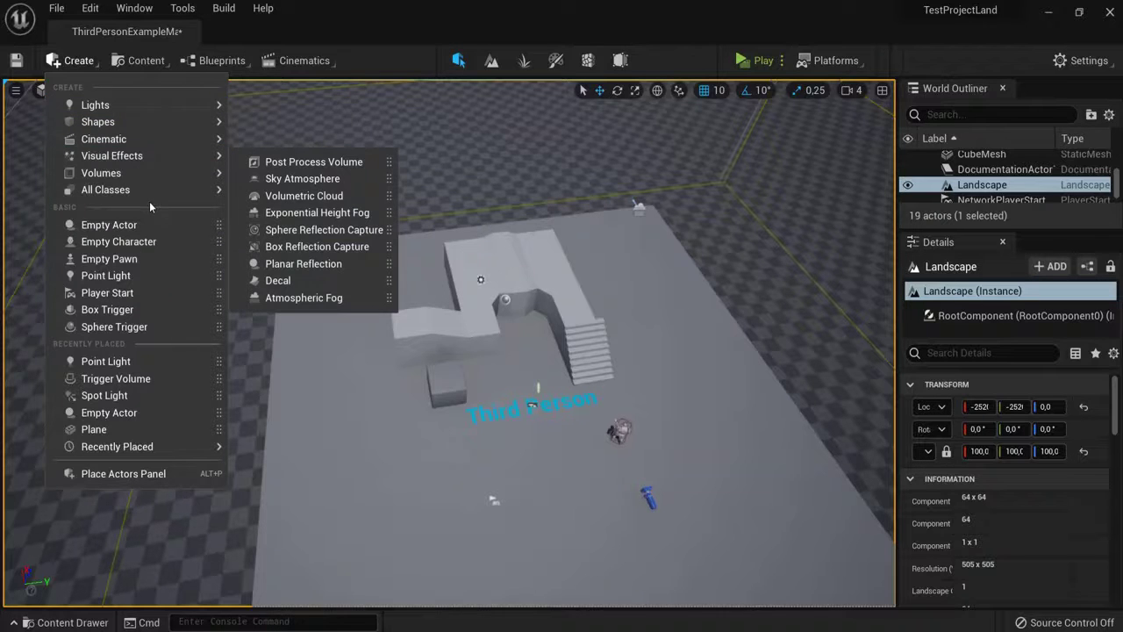
mouse_move(186, 194)
type("w")
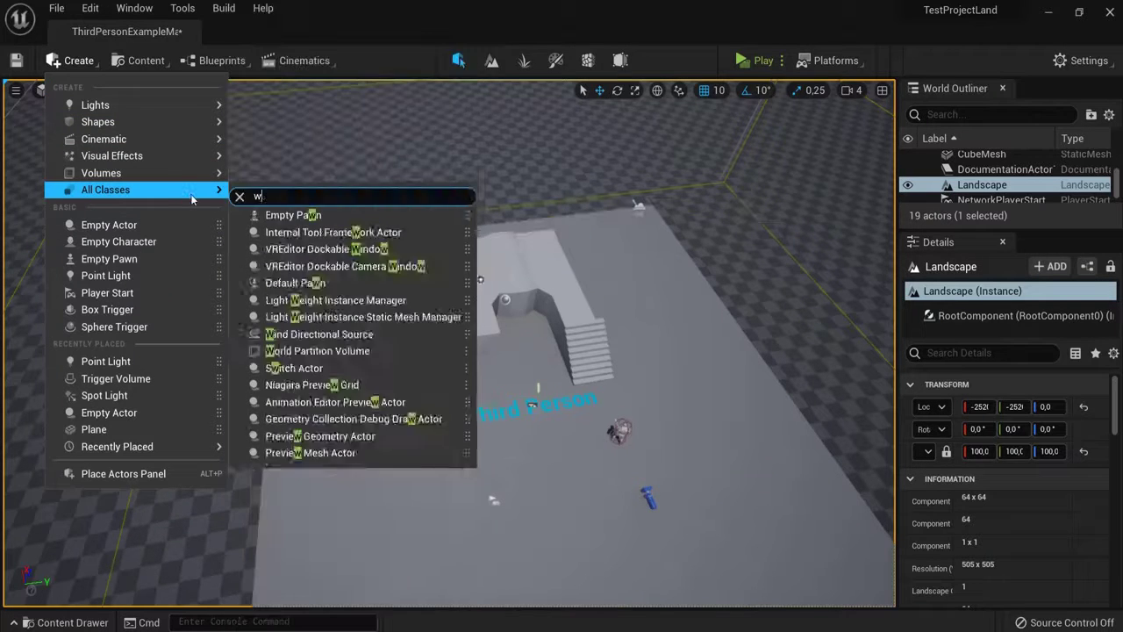
type("ater")
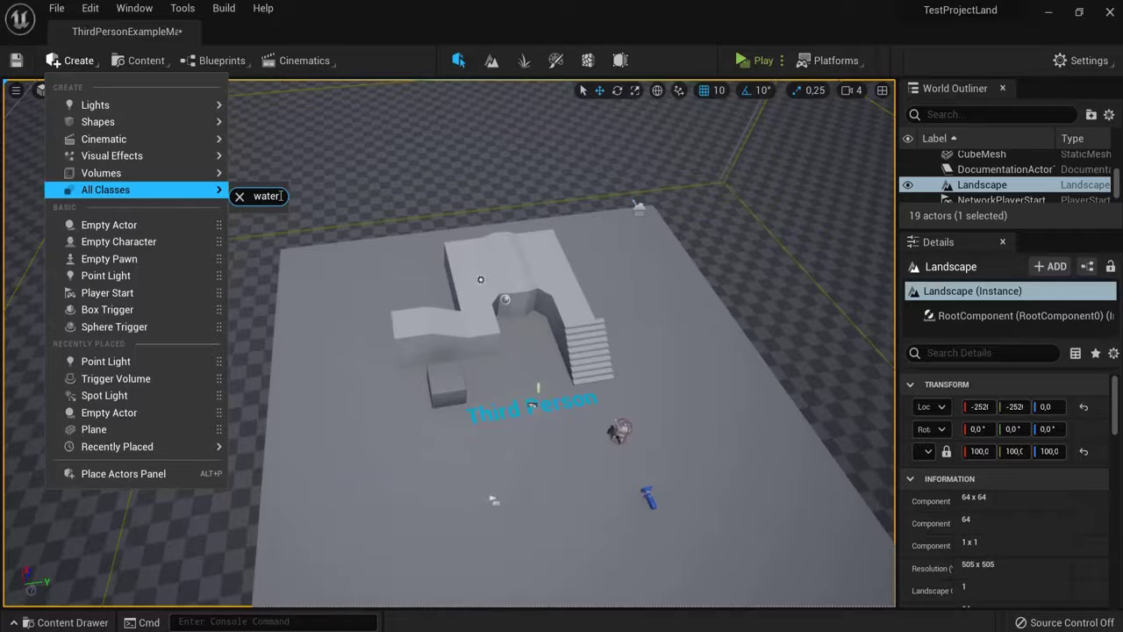
Step: Clear the class search, look up "nav" among all classes, and clear it again
left_click(239, 196)
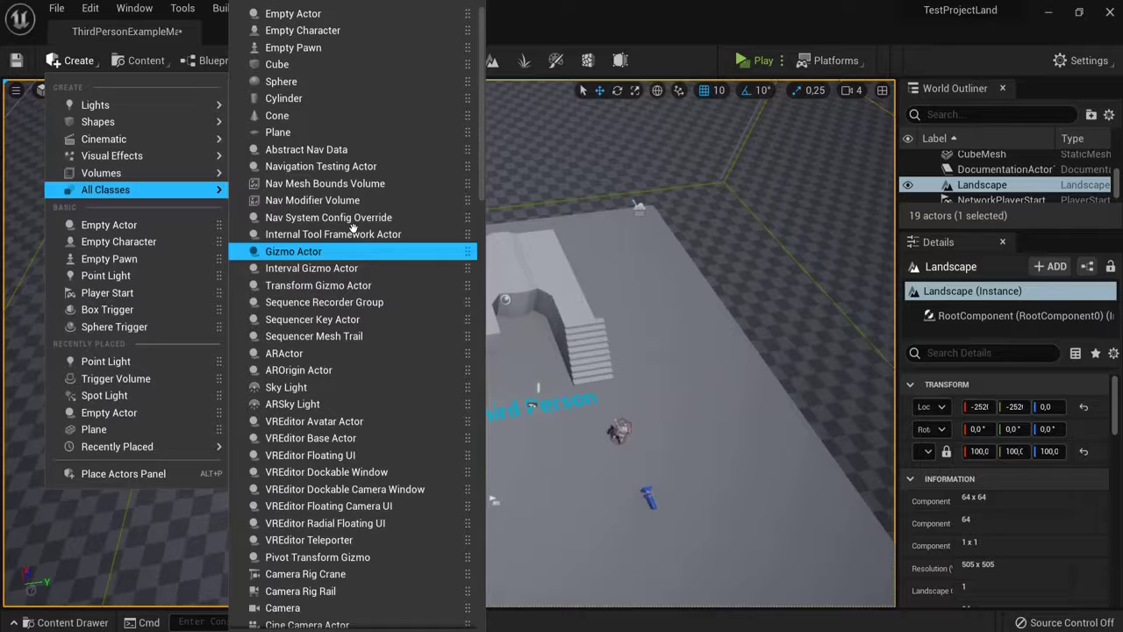
type("nav")
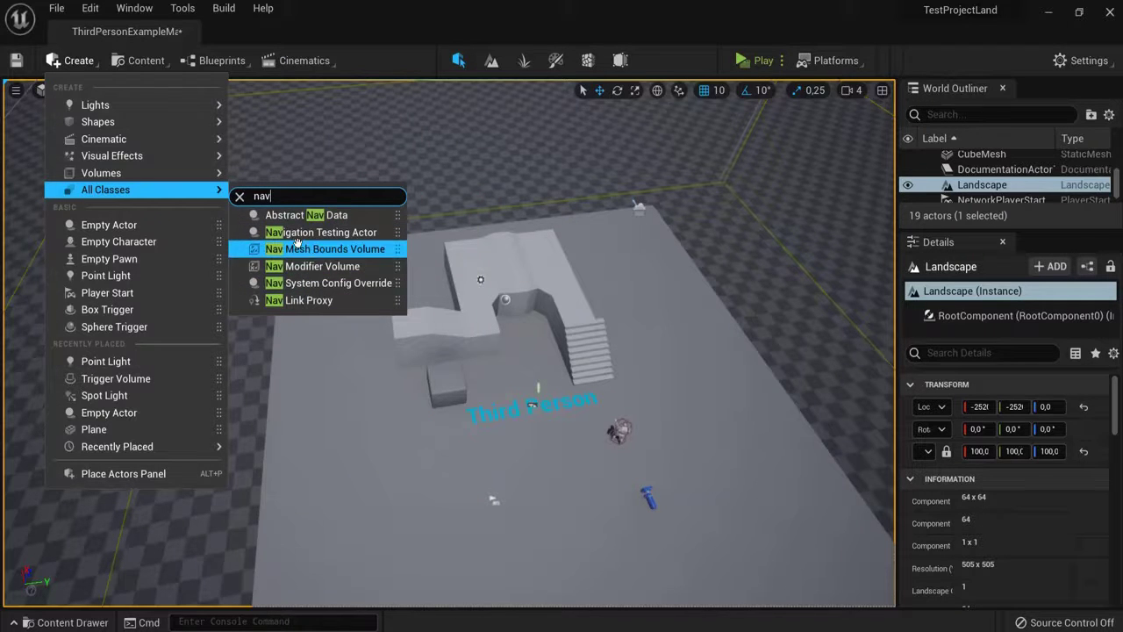
left_click_drag(281, 198, 249, 197)
key("BackSpace")
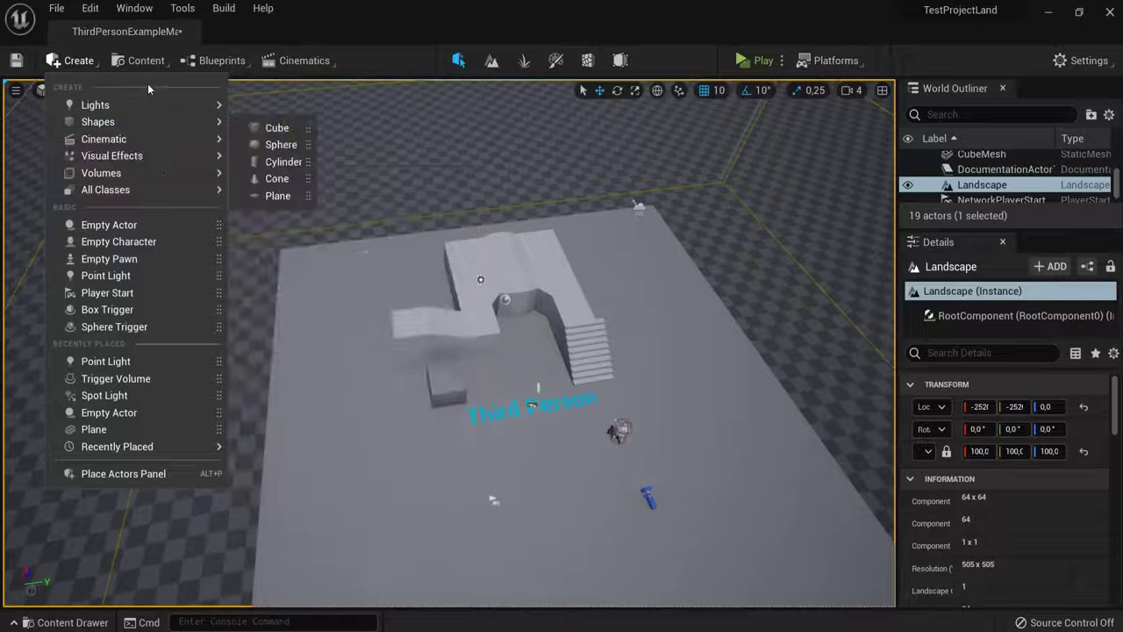
Step: Review the content sources and Blueprint options, open the parent class choice for a new empty Blueprint class, and cancel it
left_click(146, 61)
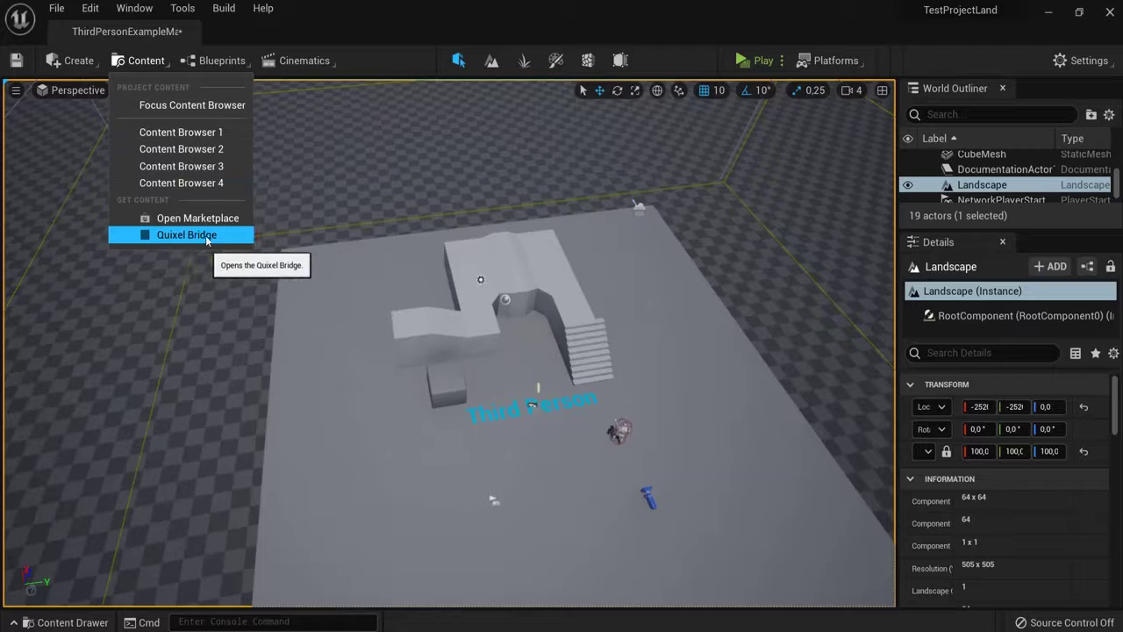
left_click(223, 62)
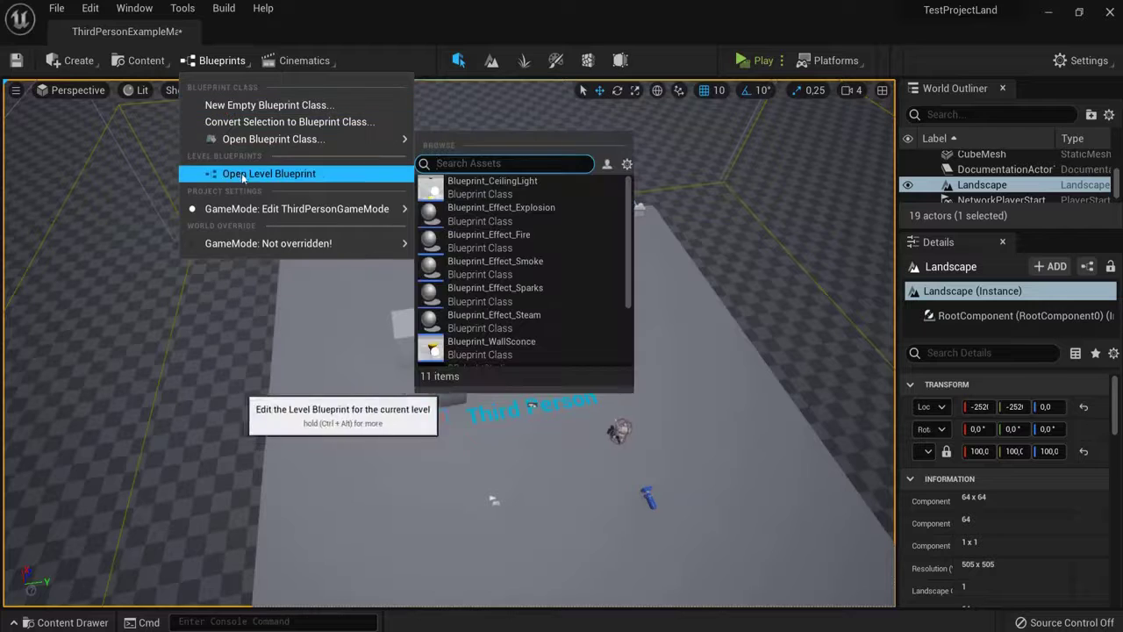
left_click(258, 104)
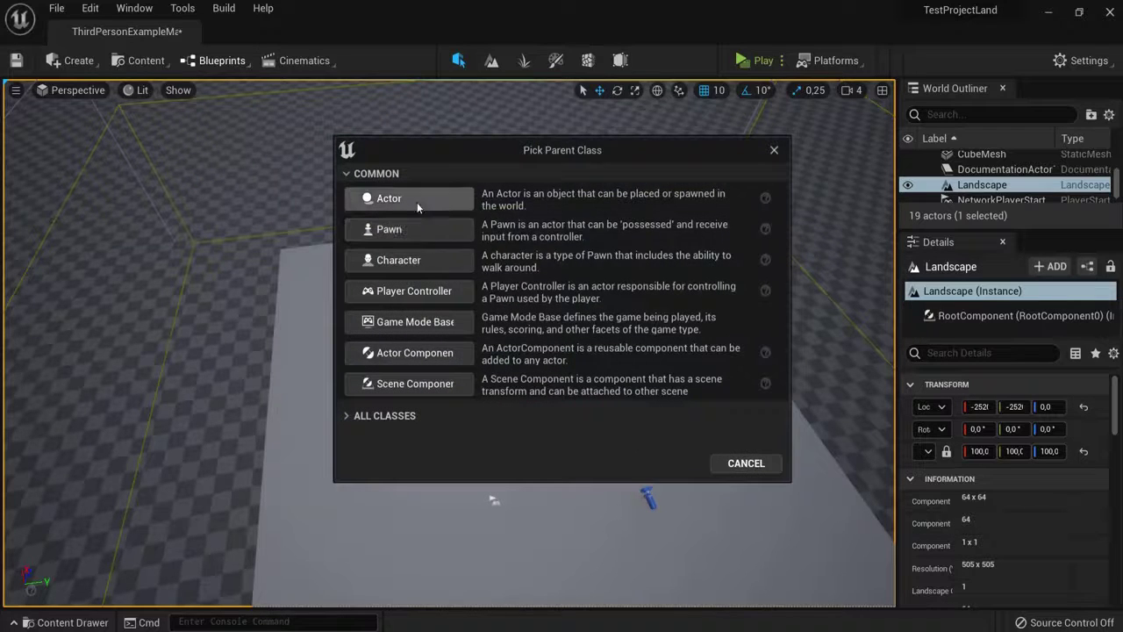
left_click(744, 463)
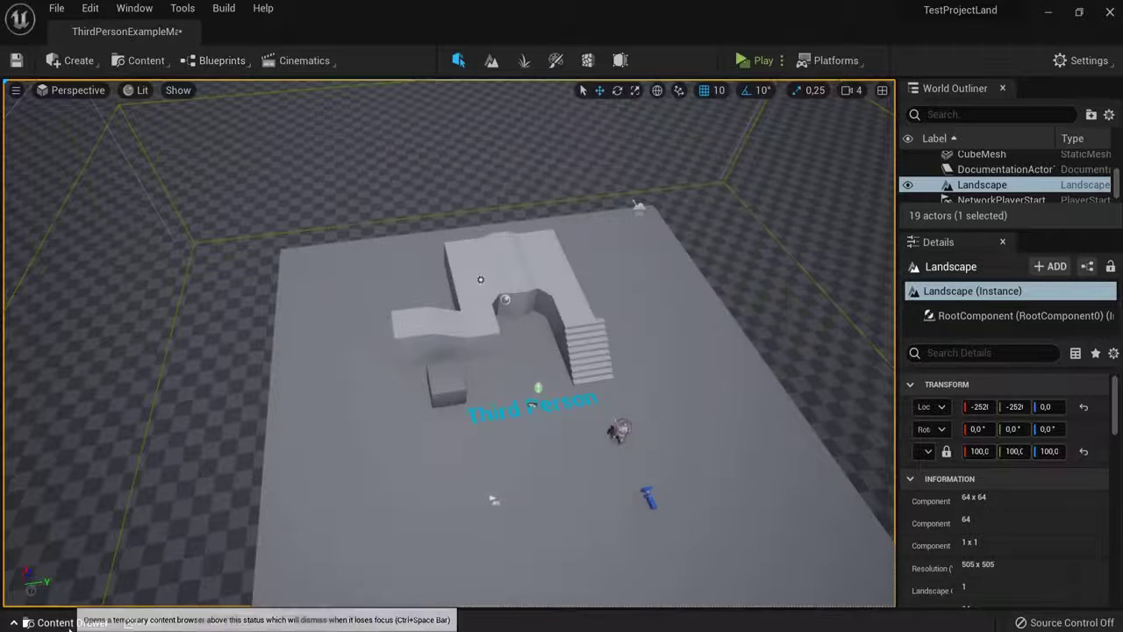
Step: Review the asset types that can be created in the Content folder, such as Physics assets, without creating any
left_click(63, 622)
right_click(661, 483)
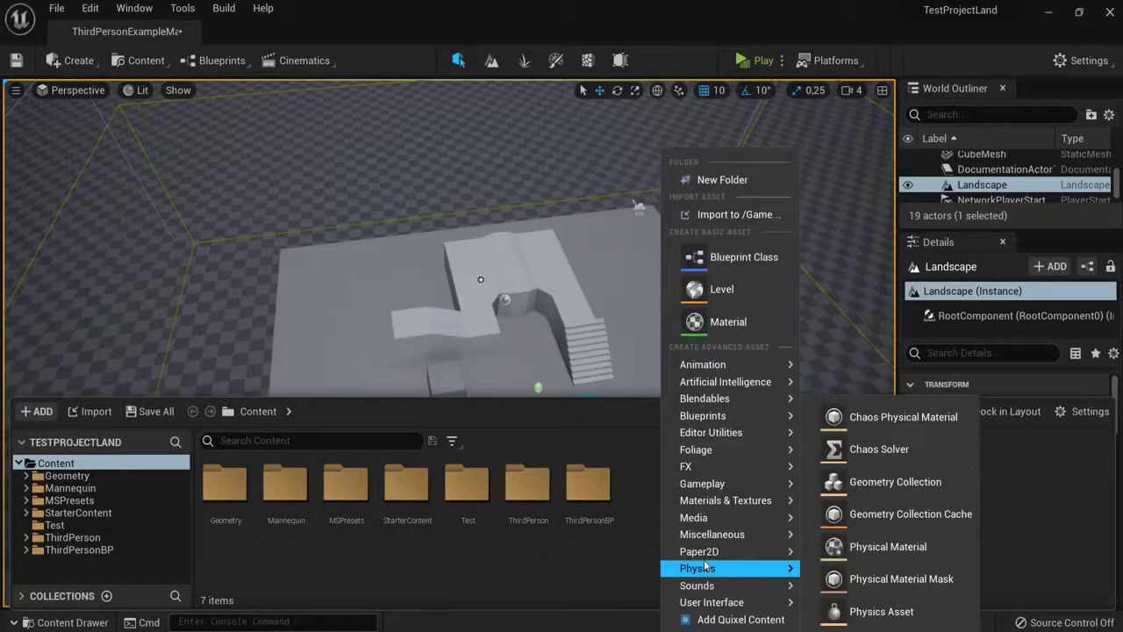
left_click(389, 151)
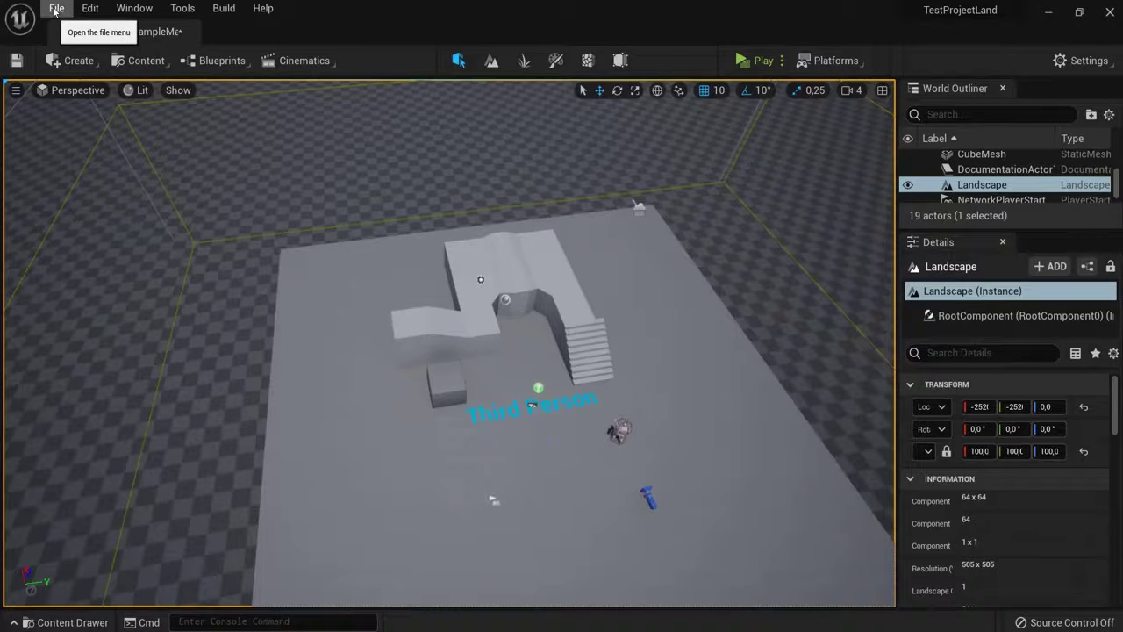
Step: Review the available file and edit commands, open the Editor Preferences, and look through its settings categories down to Advanced
left_click(55, 10)
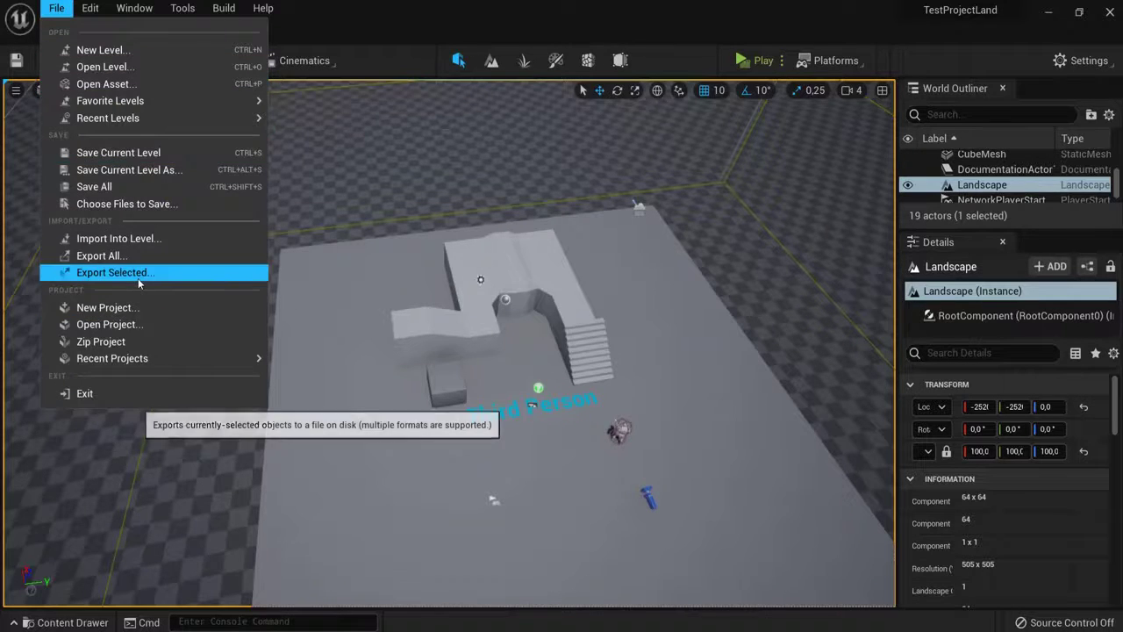
mouse_move(90, 15)
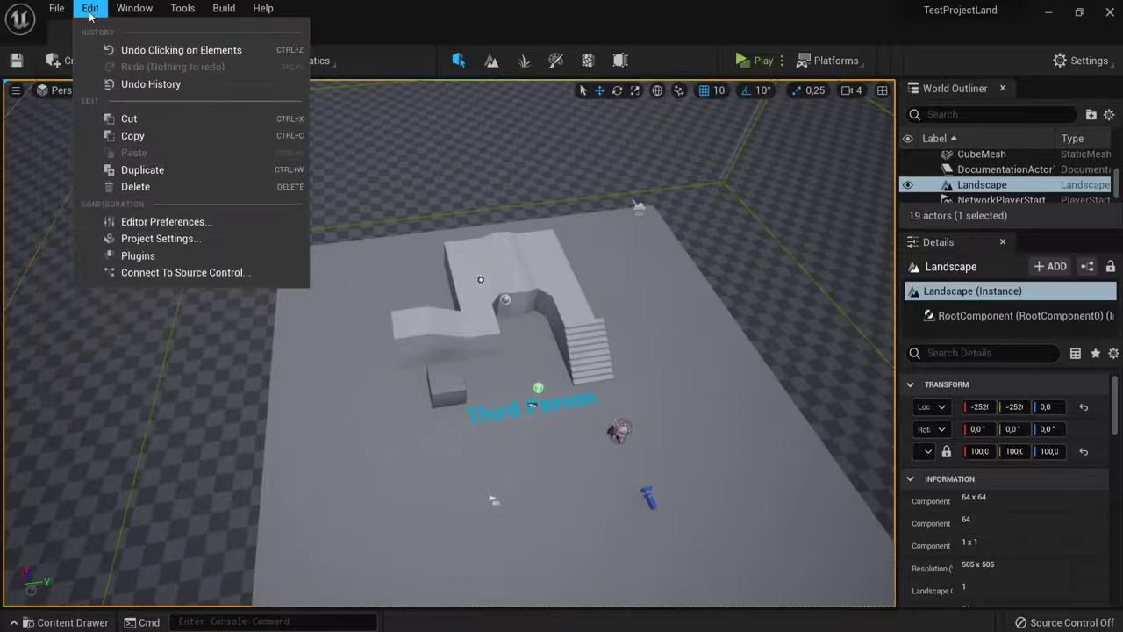
left_click(171, 224)
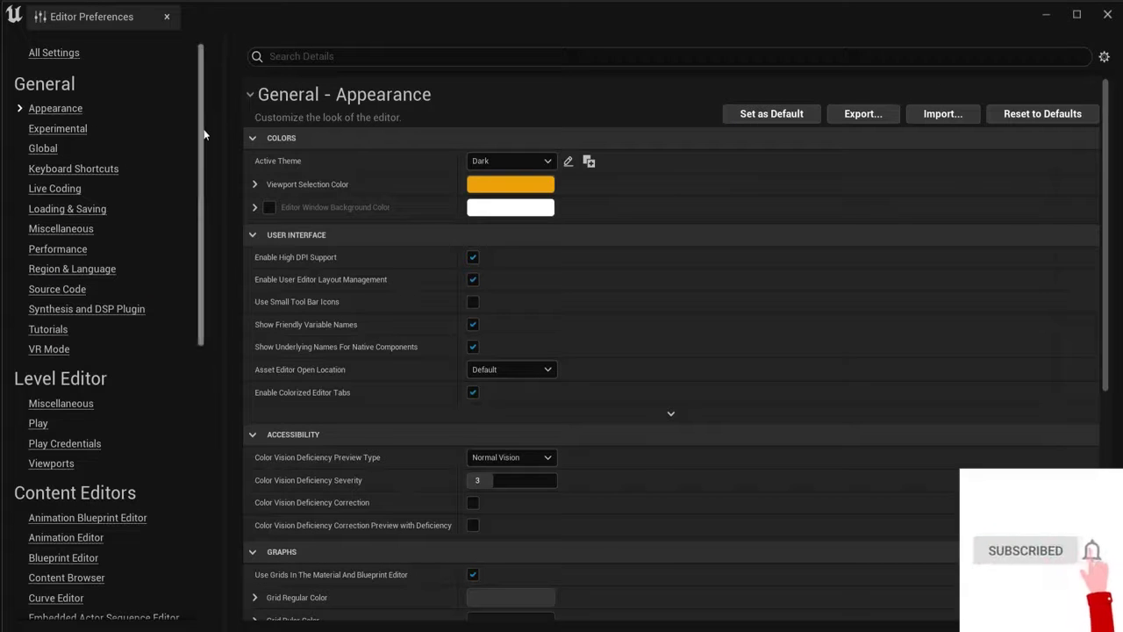
scroll(198, 169, "down", 2)
left_click_drag(198, 169, 182, 401)
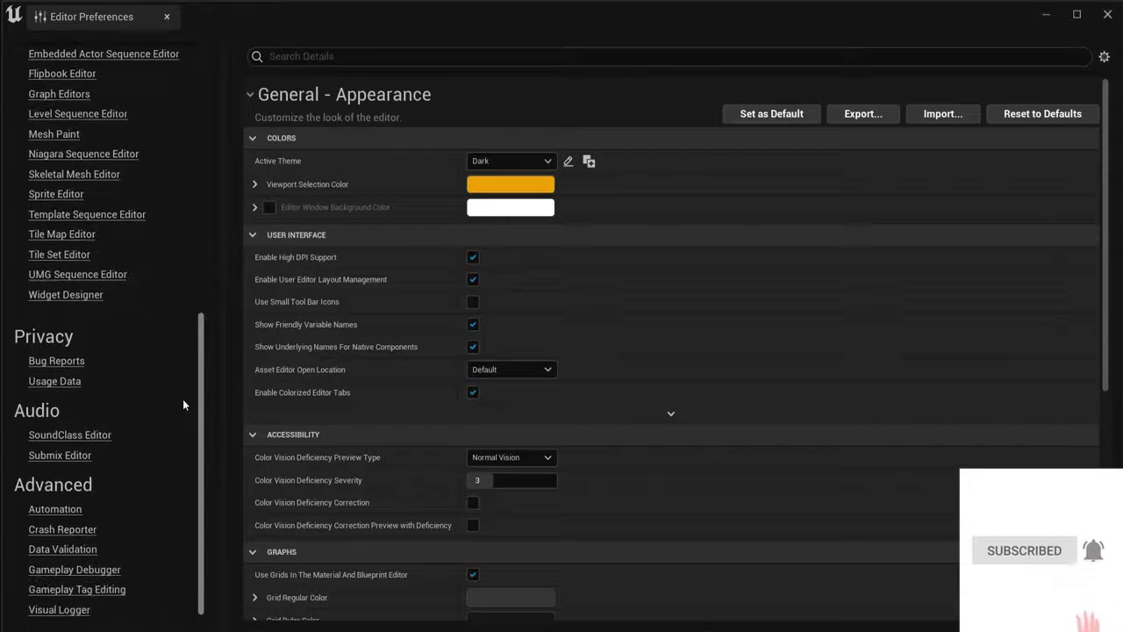
Step: Close the Editor Preferences, open the Project Settings, and look through the Project, Game and Engine categories
left_click(167, 16)
left_click(91, 8)
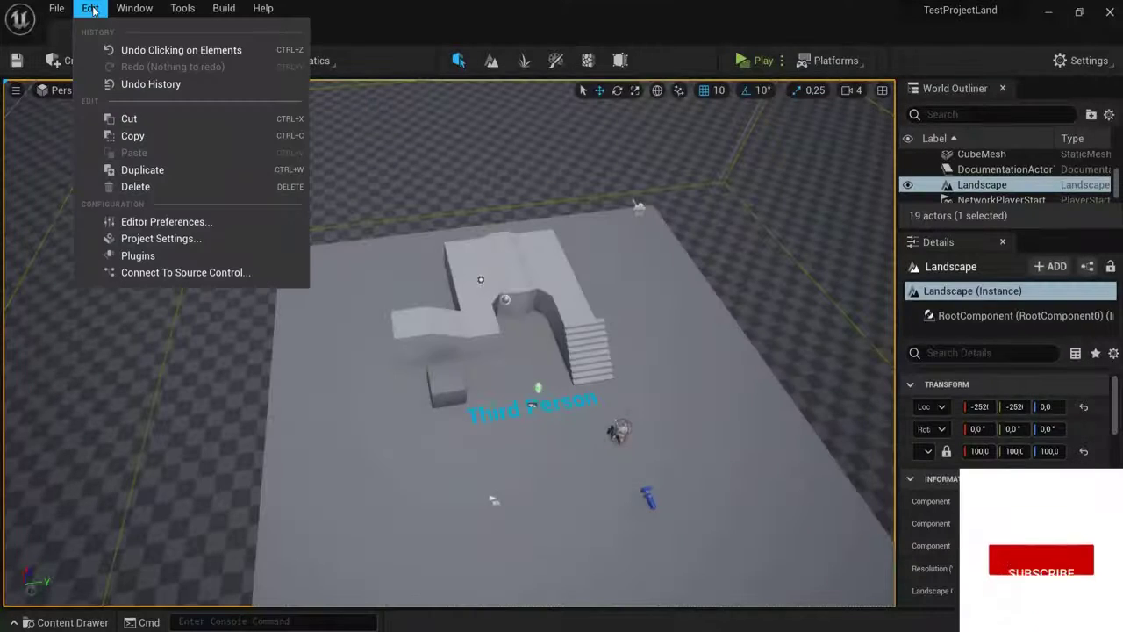
left_click(160, 237)
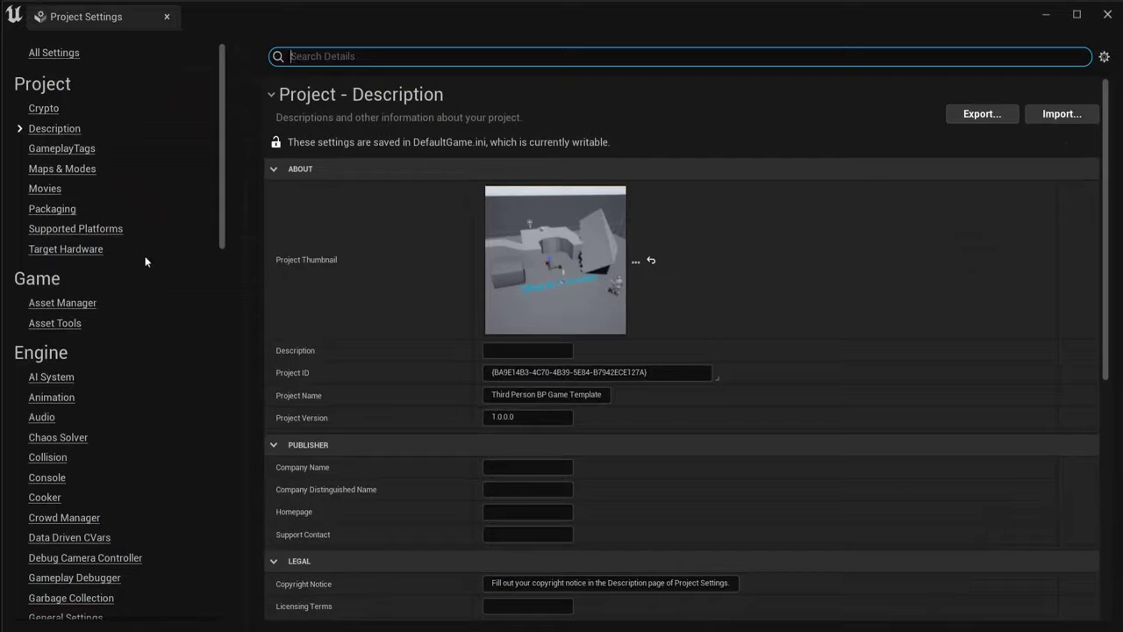
scroll(220, 182, "down", 7)
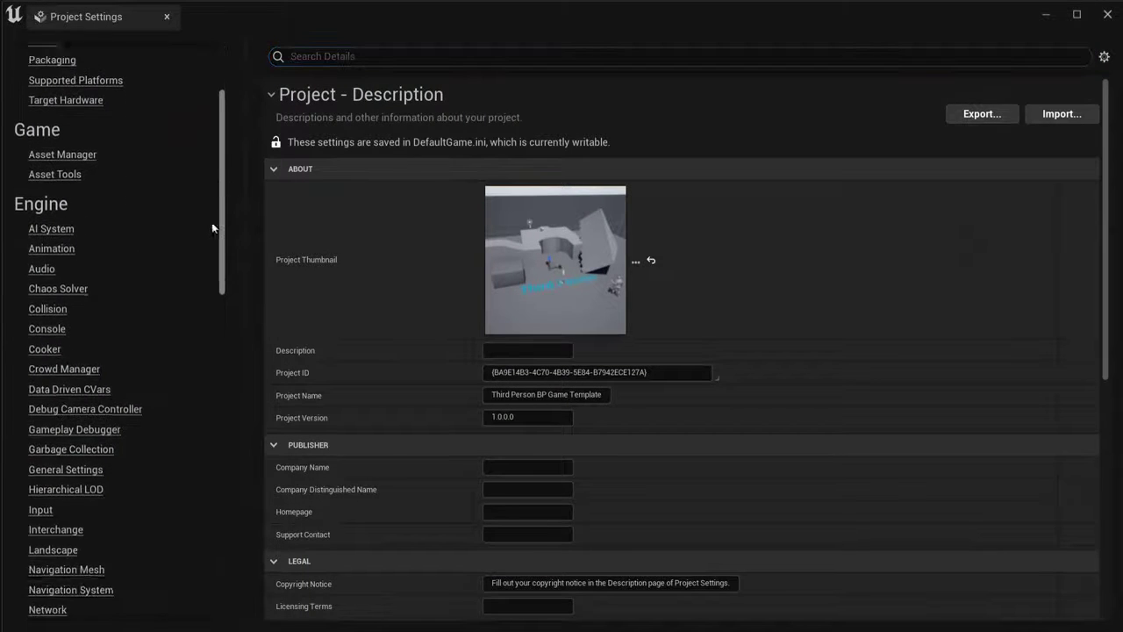
Step: Review the Engine Input settings, expanding the Axis Mappings and the key bindings of the Jump action, and close the Project Settings
left_click(41, 338)
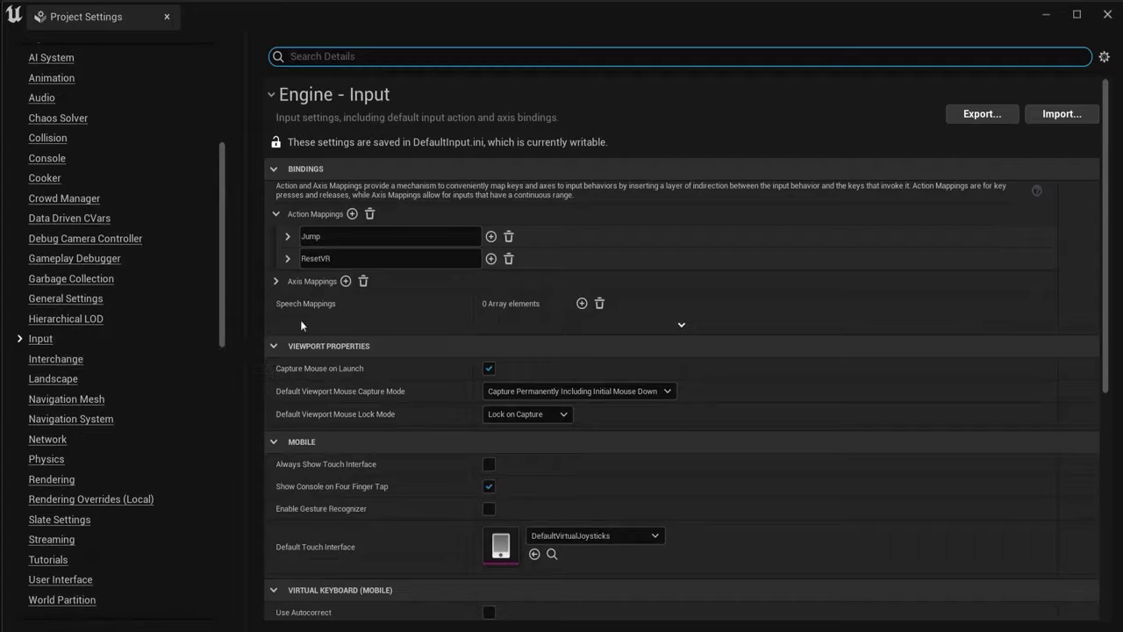
left_click(275, 280)
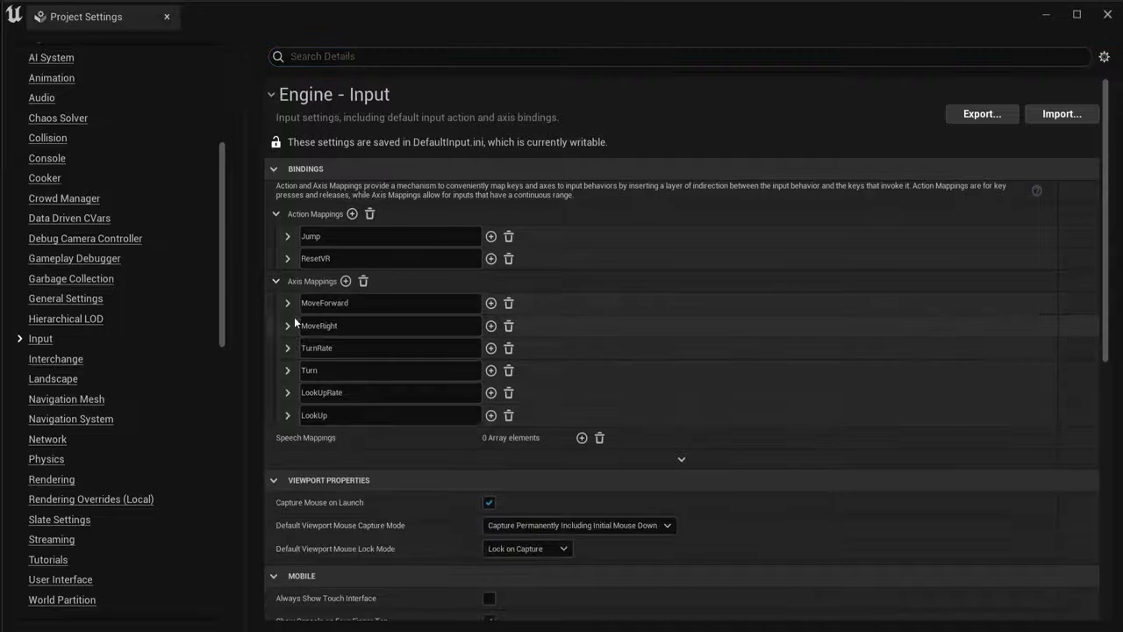
left_click(287, 236)
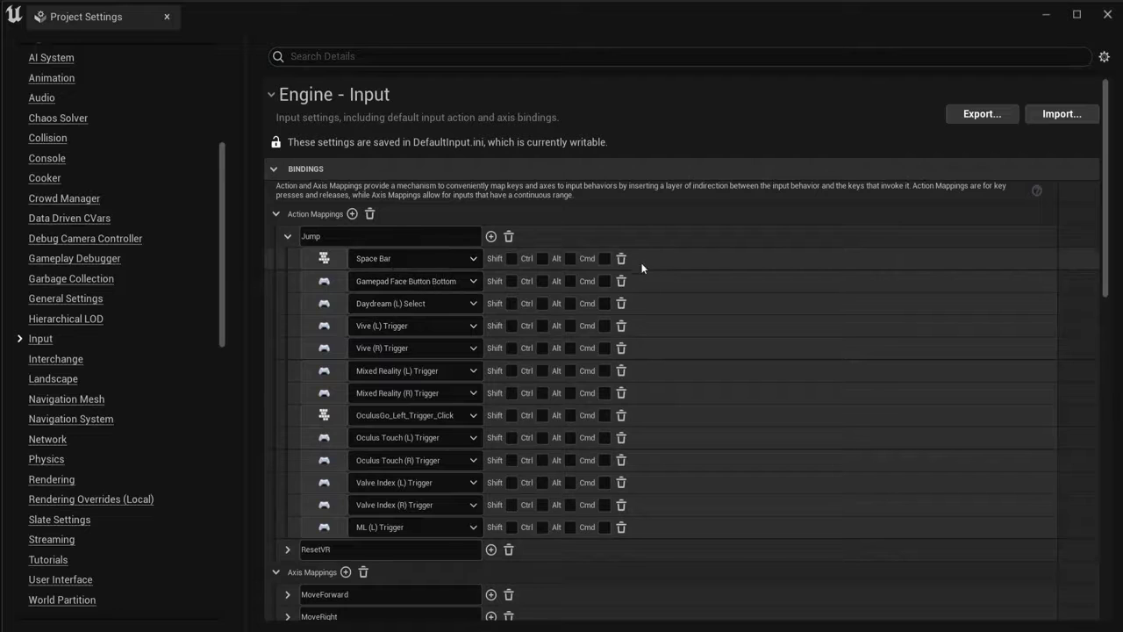
left_click(287, 236)
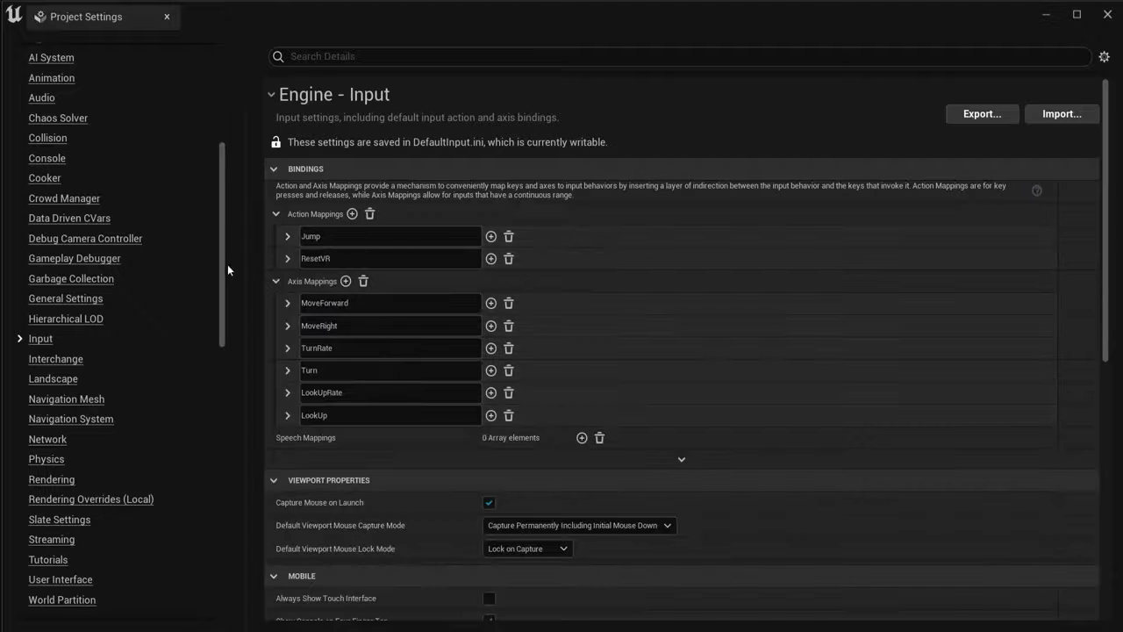
left_click_drag(227, 264, 223, 50)
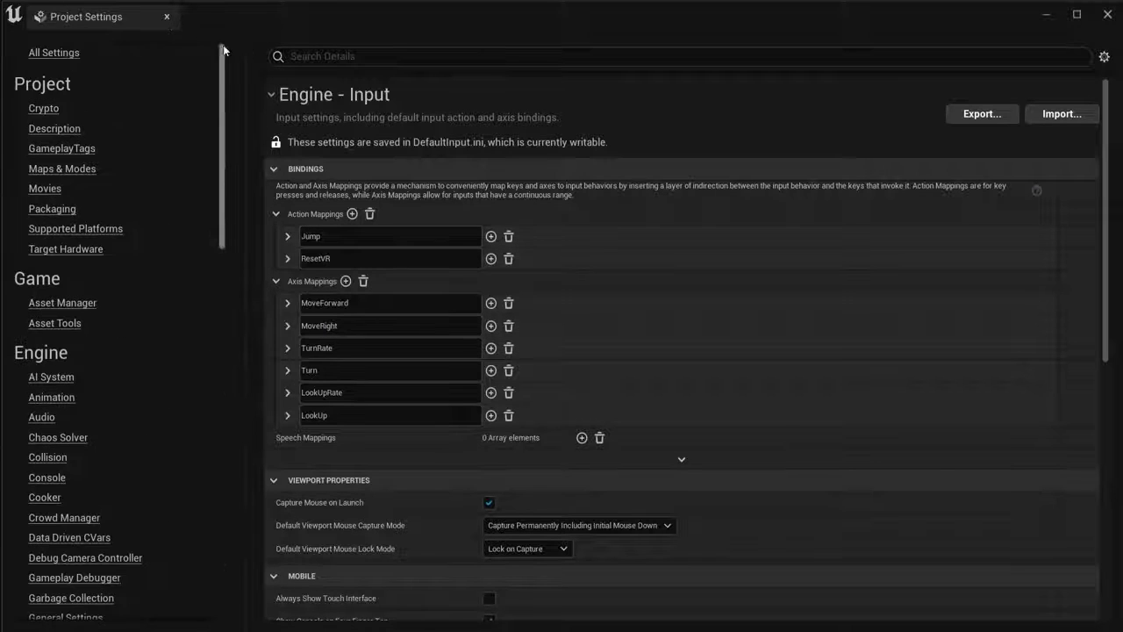
left_click(166, 17)
Step: Open the plugin list, search it for "water", and close it again
left_click(92, 12)
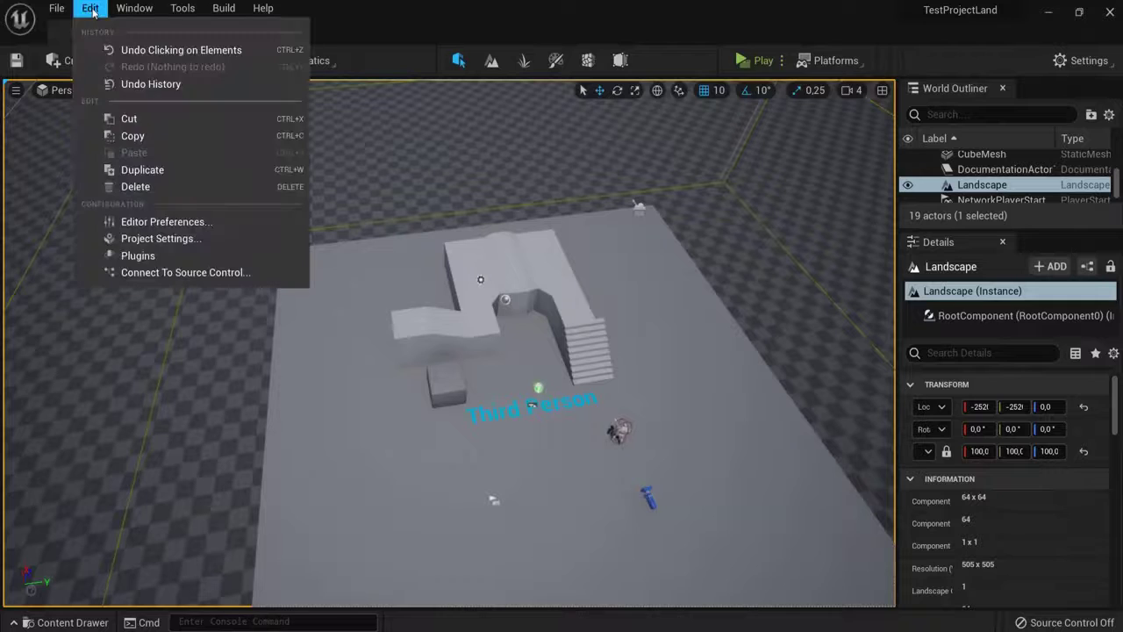
left_click(150, 255)
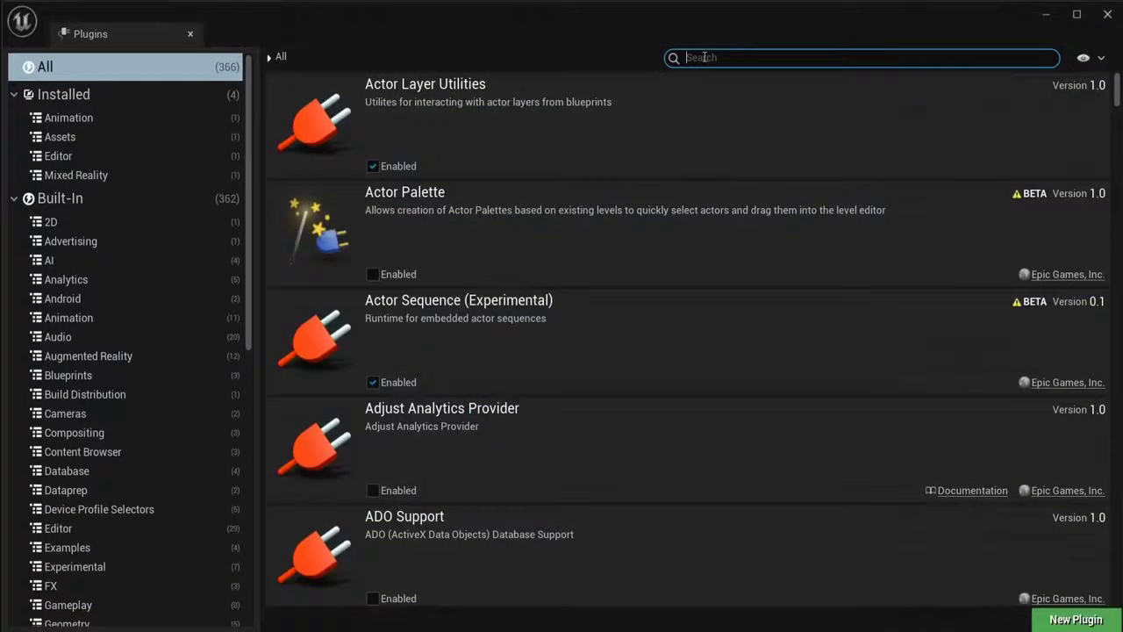
type("water")
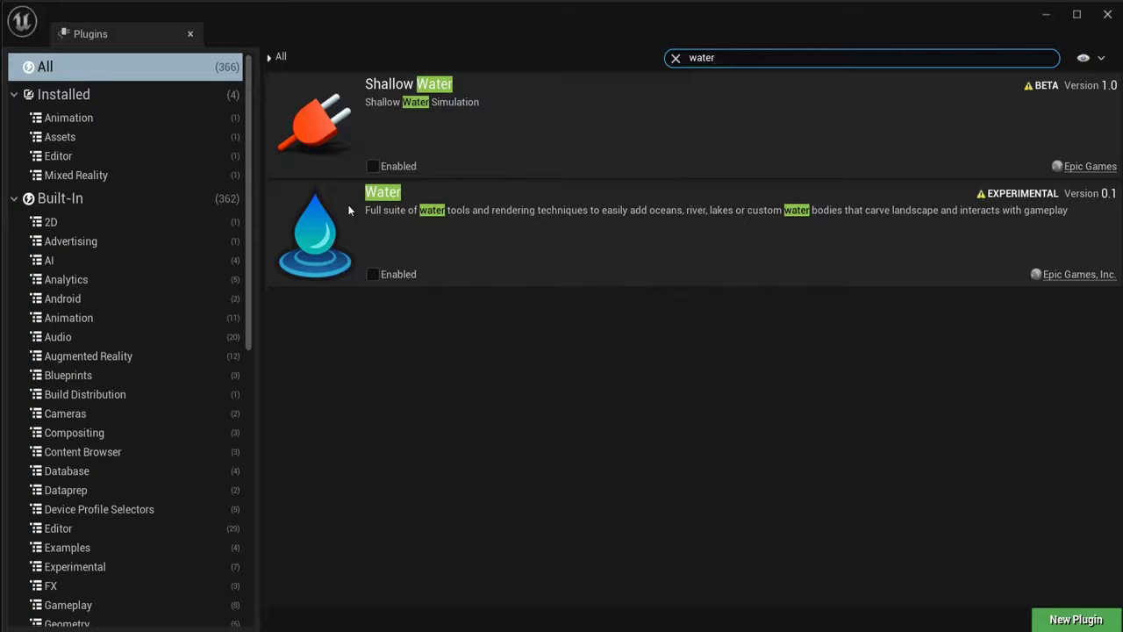
left_click(190, 35)
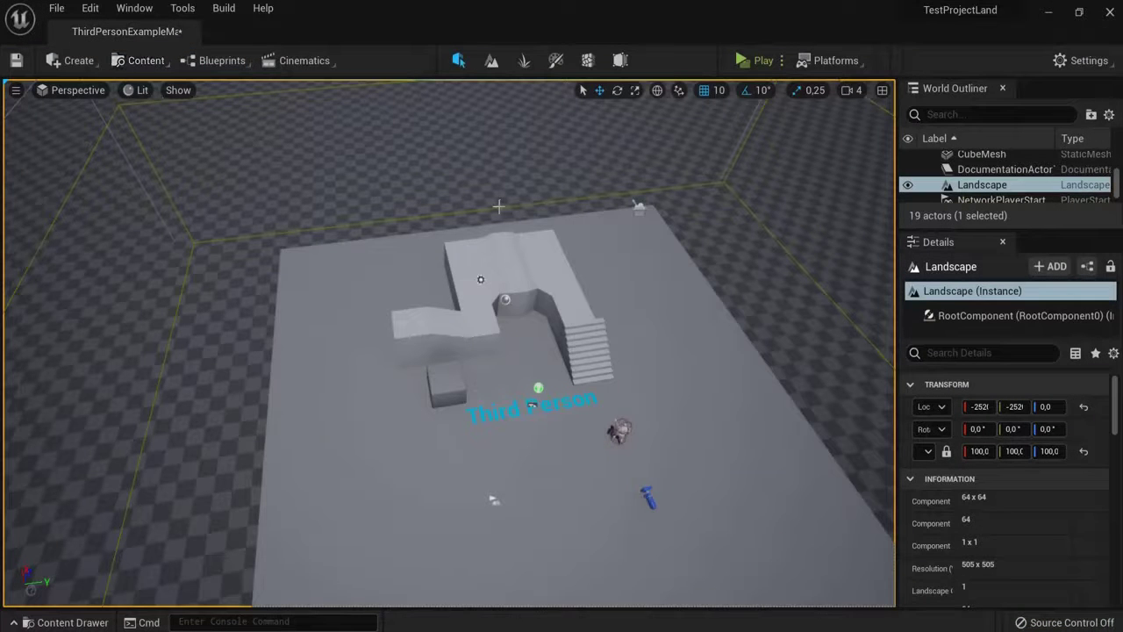
Step: Review the available programming tools and the level build commands, including Build Lighting Only
left_click(181, 9)
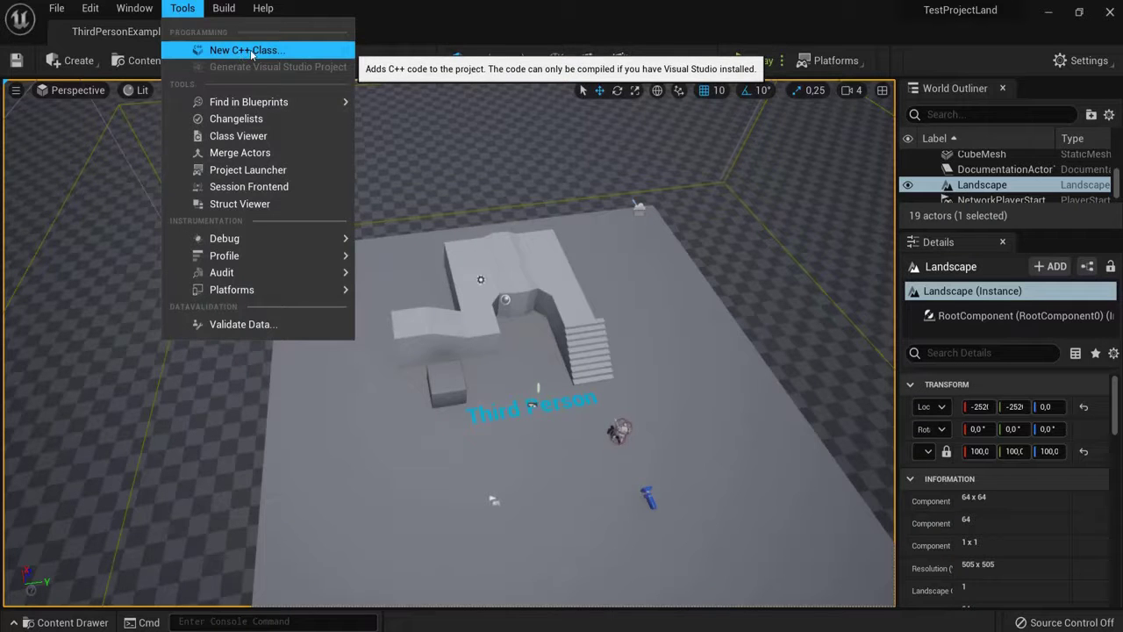
mouse_move(249, 259)
left_click(223, 8)
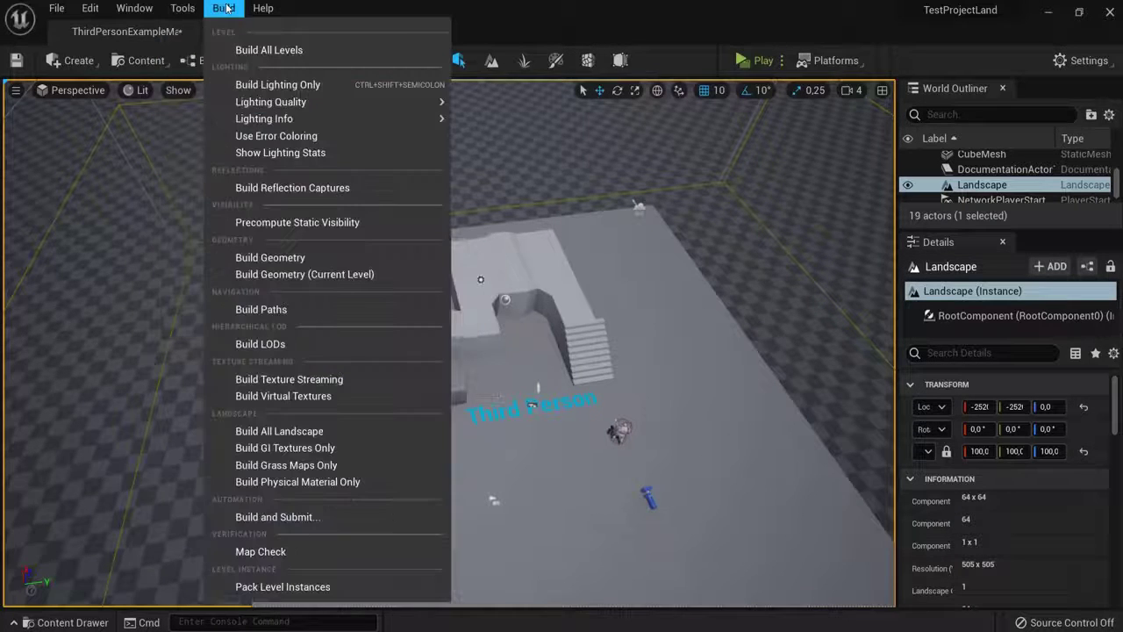
left_click(294, 89)
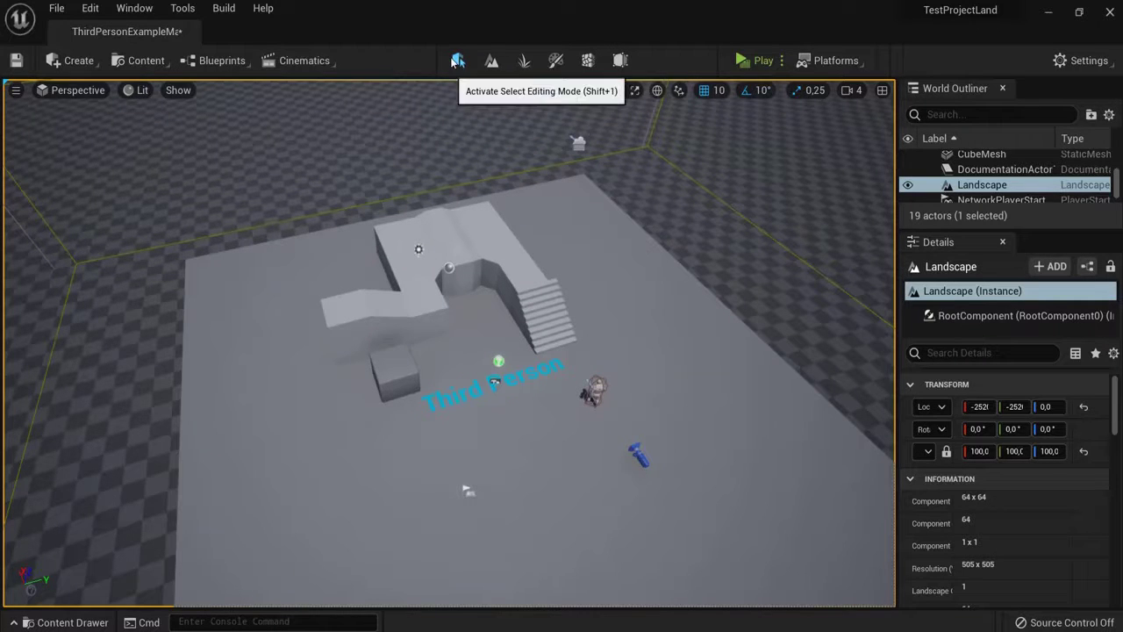
Step: Try out Select editing mode by picking the linear staircase mesh and other spots in the level
left_click(536, 332)
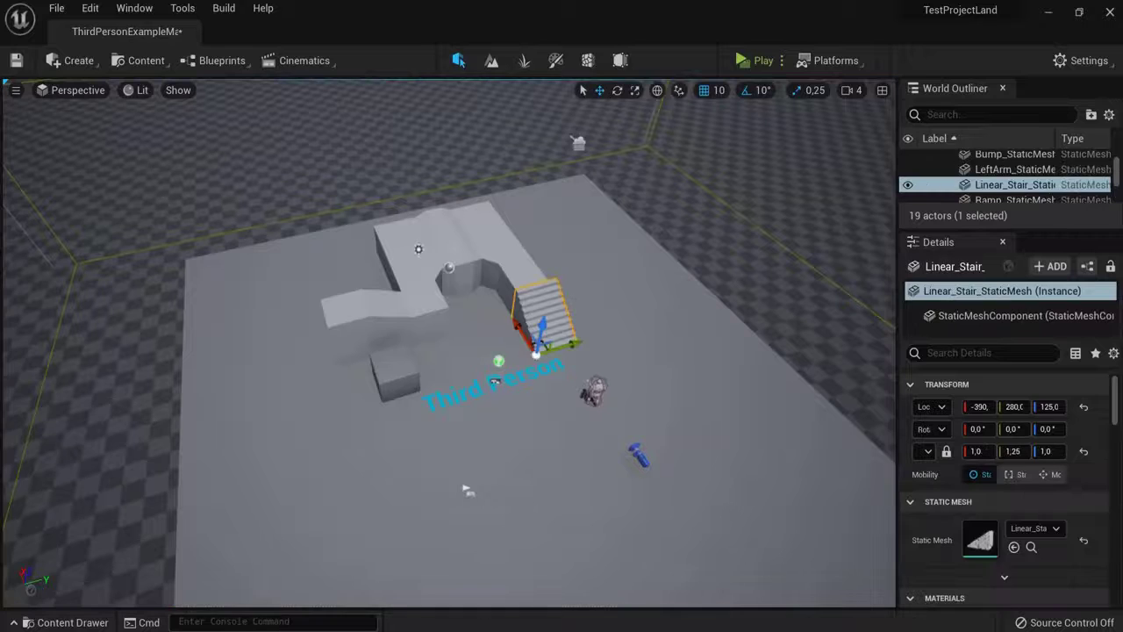
left_click(479, 341)
left_click(436, 277)
left_click(436, 277)
Step: Go through the Landscape, Foliage, Mesh Paint, Fracture and Brush Editing modes, and return to Select mode
left_click(492, 61)
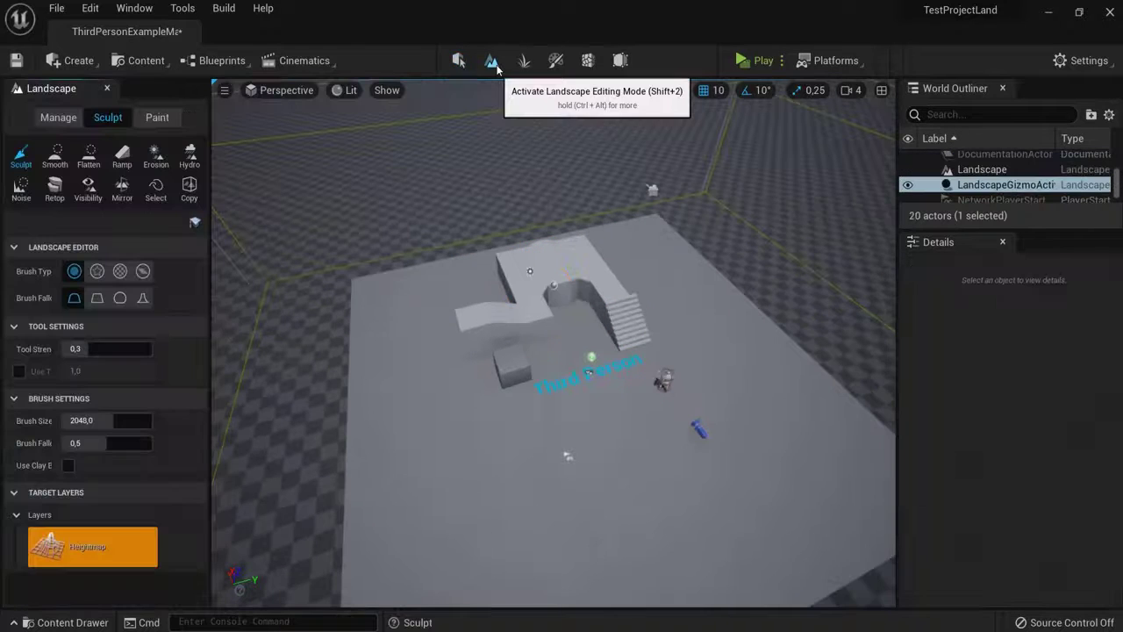
left_click(524, 63)
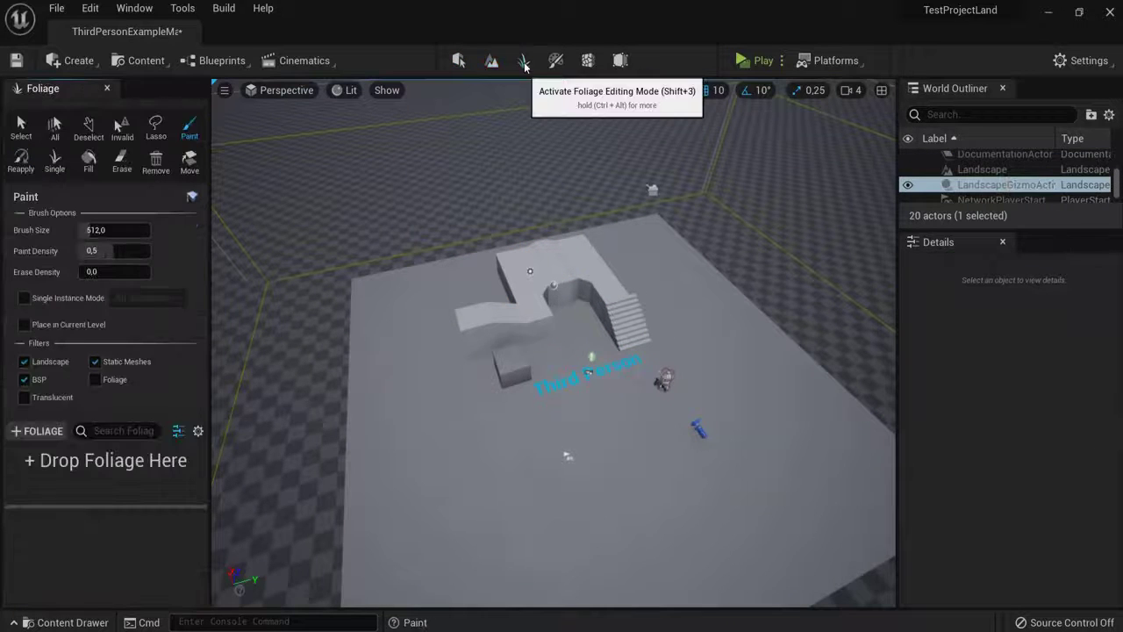
left_click(555, 62)
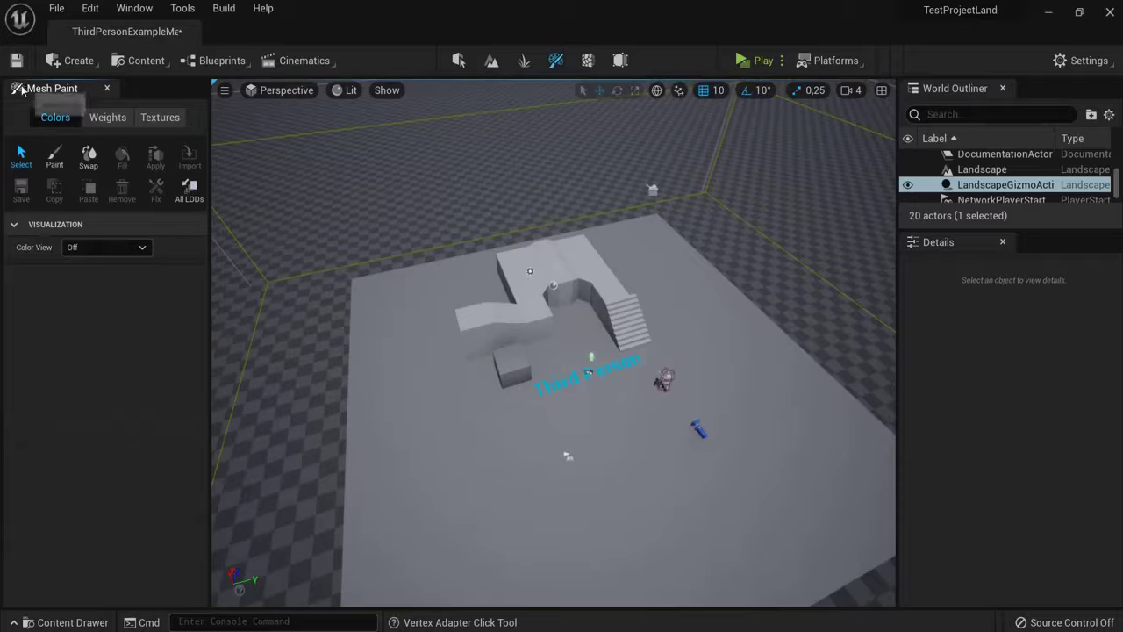
left_click(588, 60)
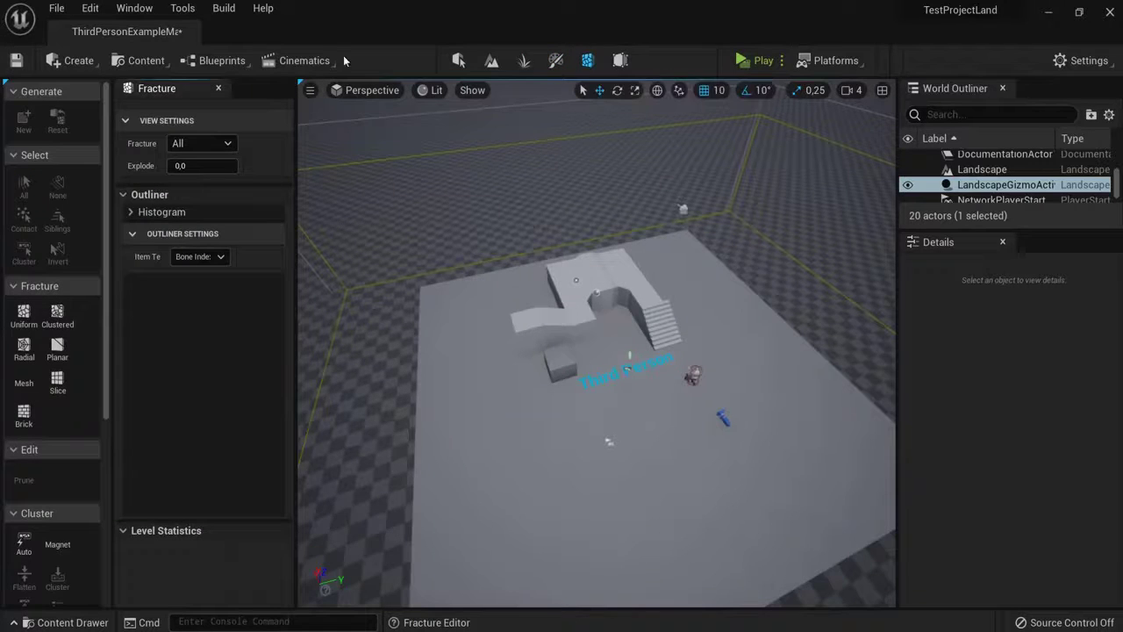
left_click(620, 61)
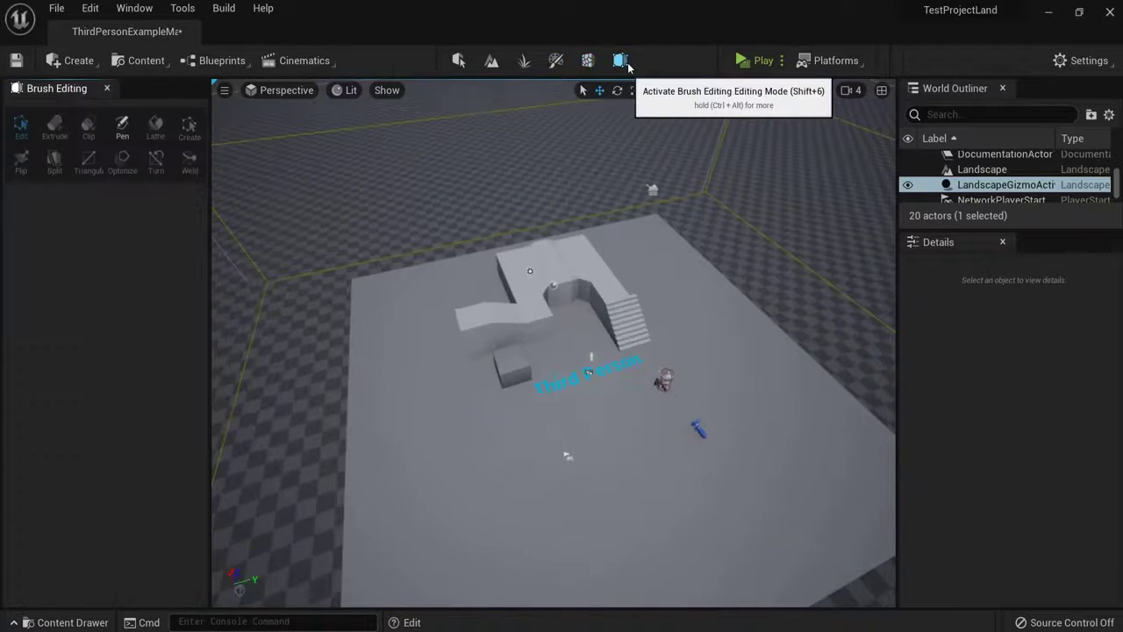
left_click(458, 61)
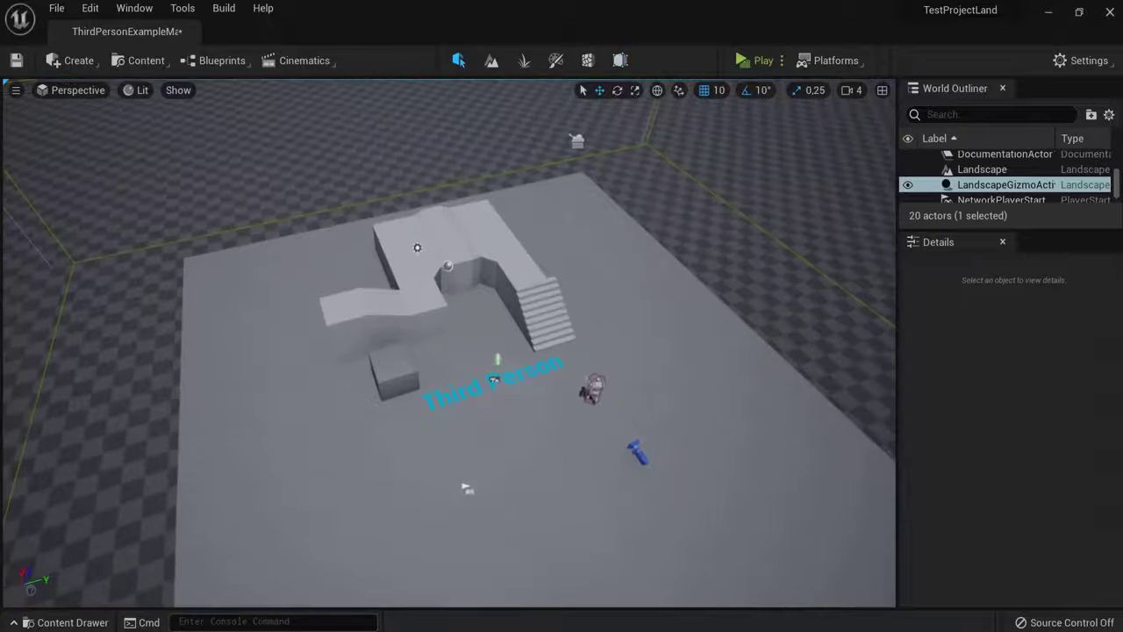
Step: Select the ThirdPersonCharacter in the level and open its Blueprint in the Blueprint editor
right_click_drag(449, 342, 390, 270)
left_click(475, 340)
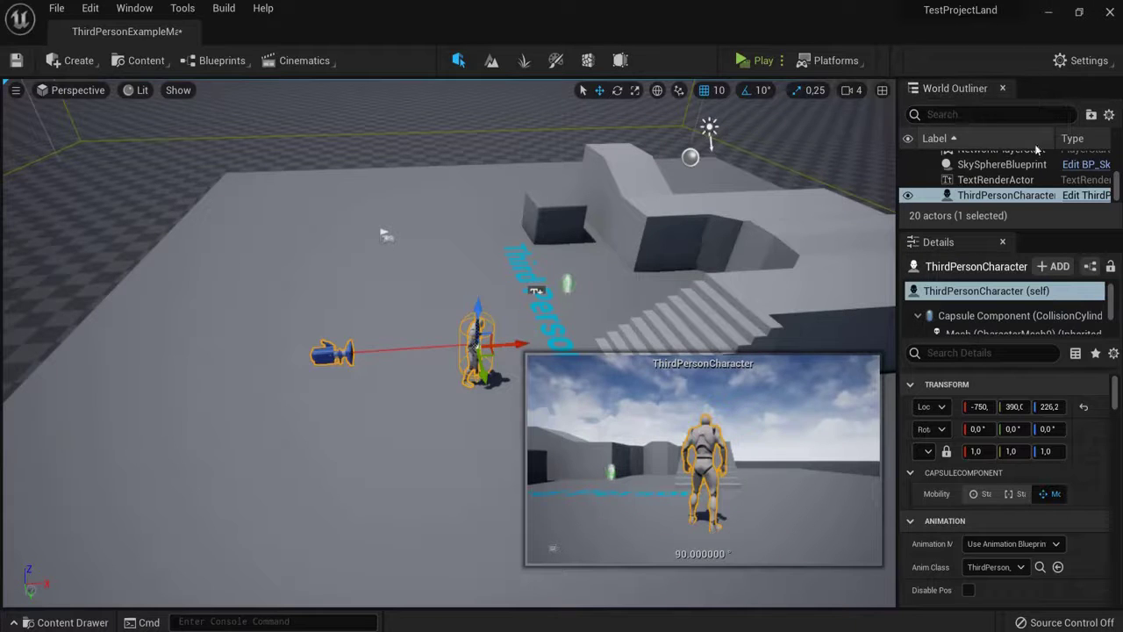
left_click(1072, 195)
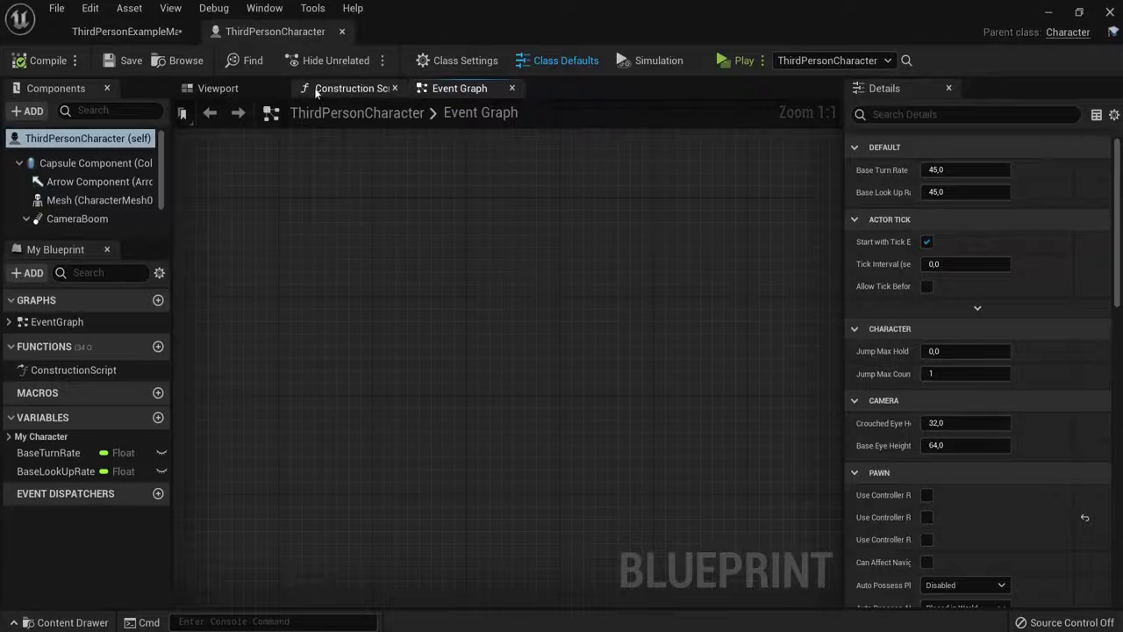
Step: Review the character Blueprint's Viewport, Construction Script and Event Graph, and close the Blueprint
left_click(216, 89)
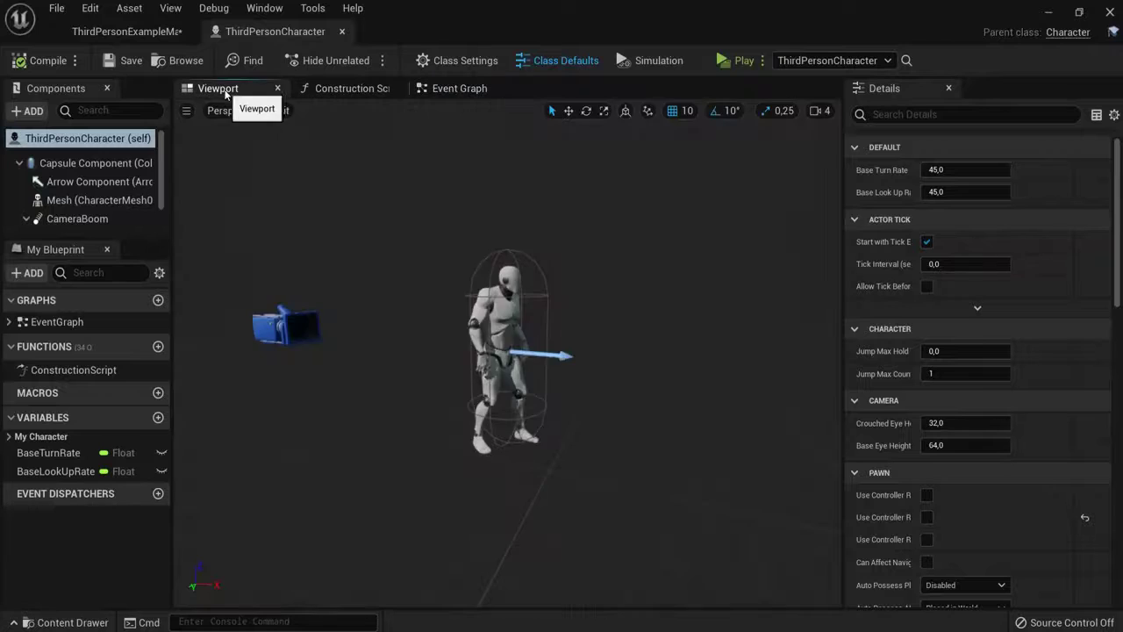
left_click(325, 88)
left_click(453, 90)
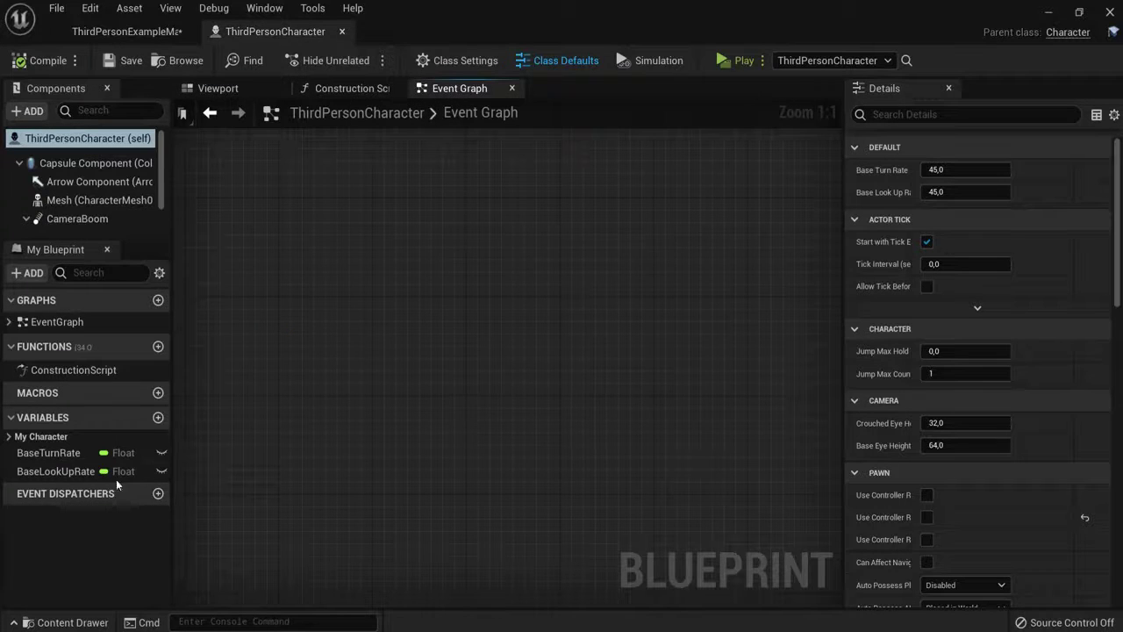
left_click(342, 31)
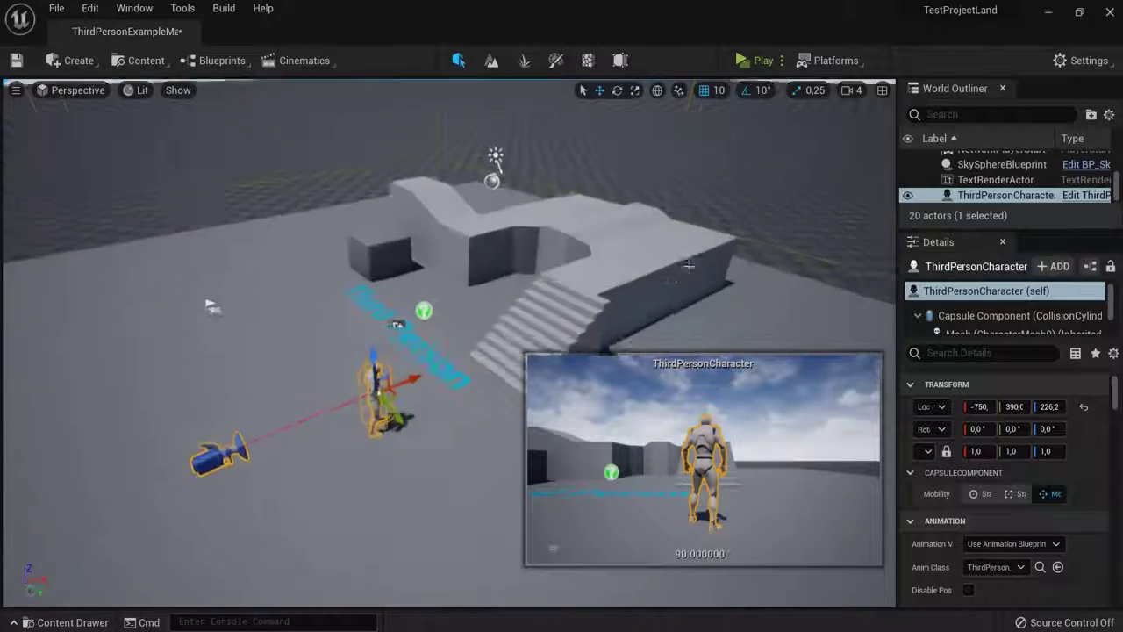
key("e")
right_click_drag(865, 273, 892, 271)
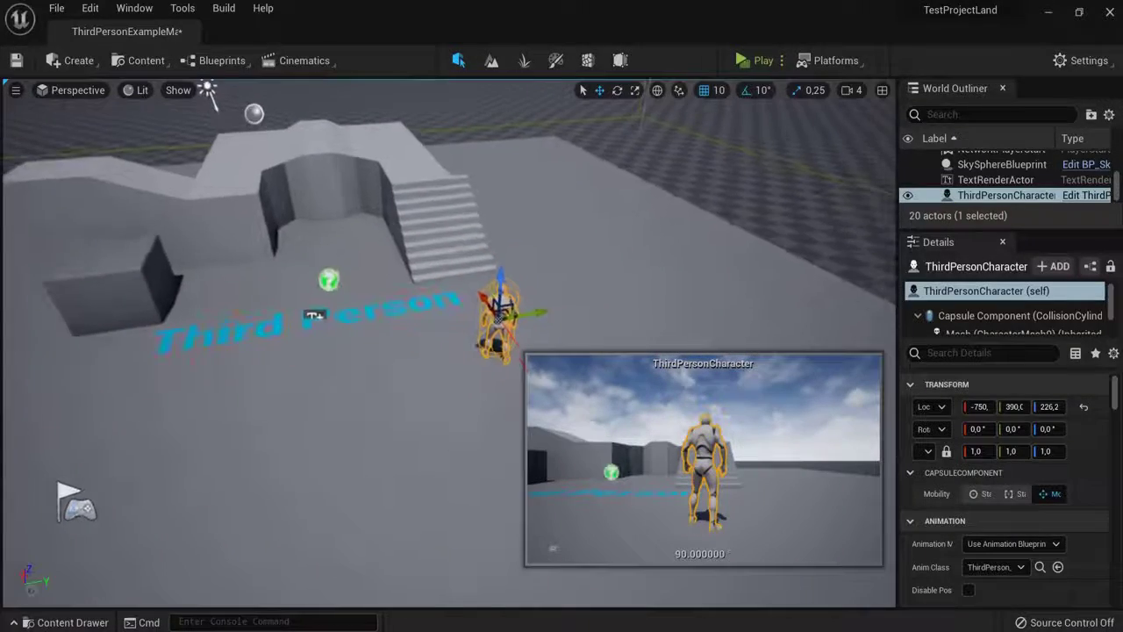